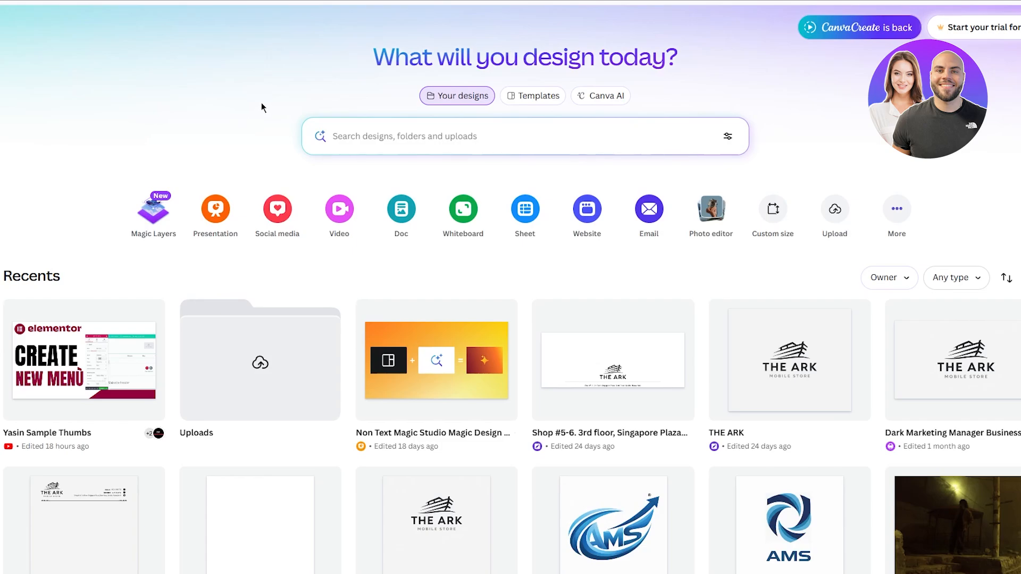
scroll(262, 107, down, 3)
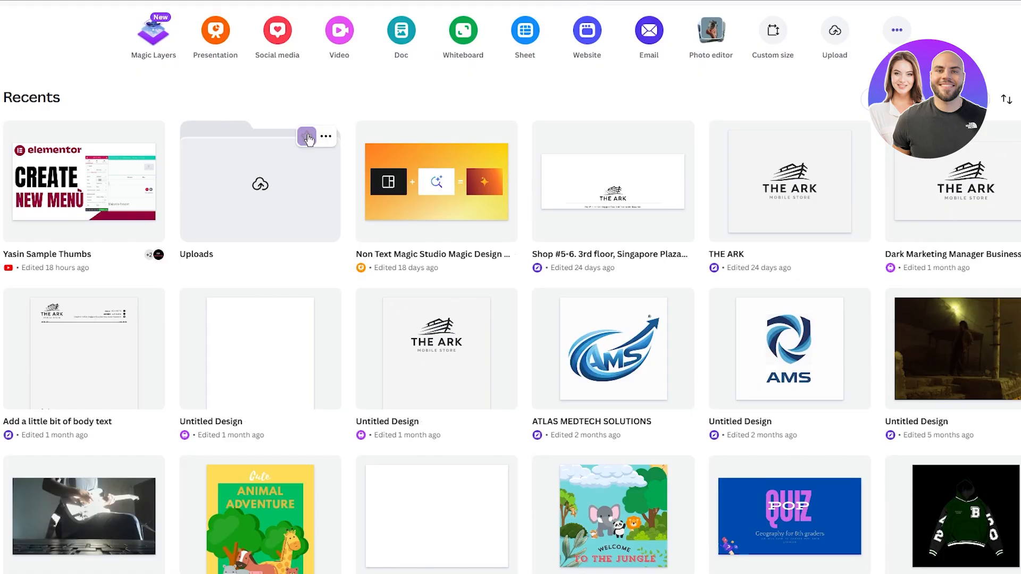
click(308, 138)
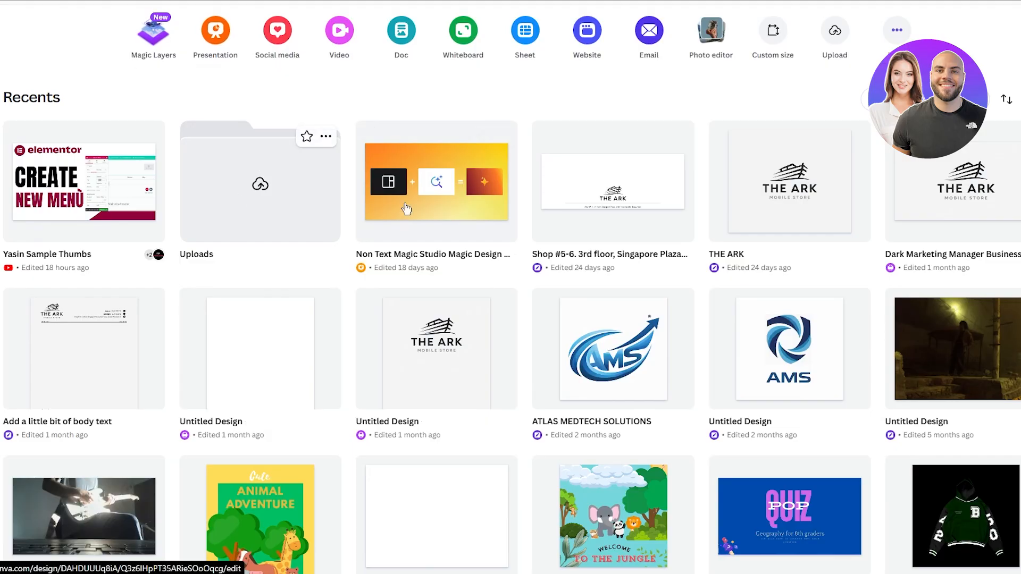
scroll(367, 245, down, 3)
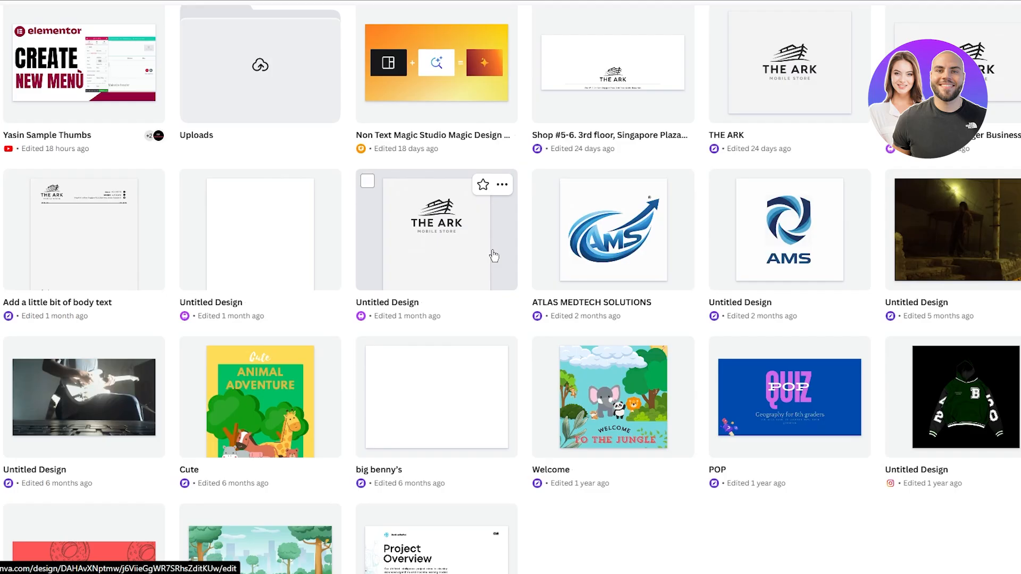
scroll(494, 255, up, 7)
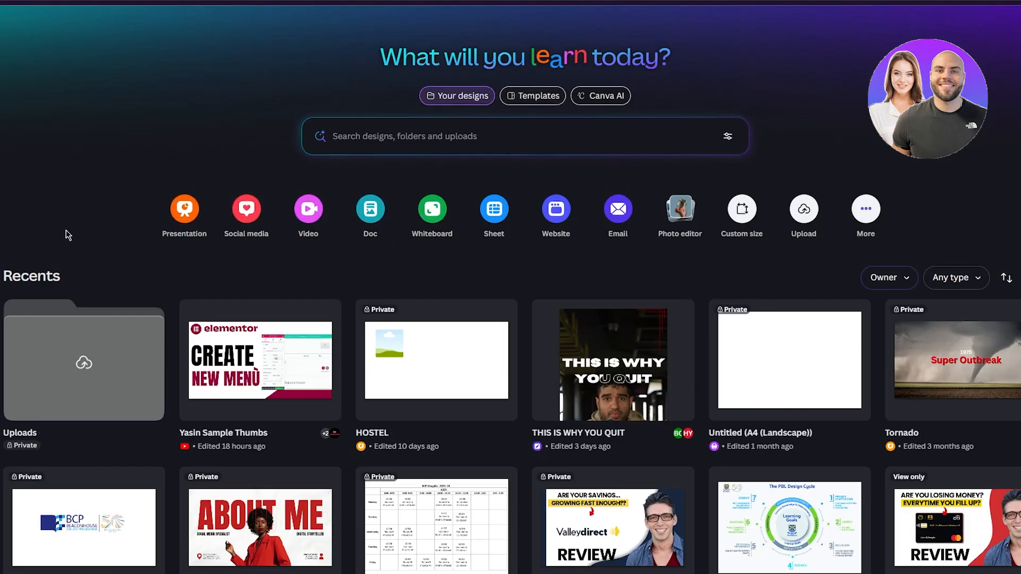
- Create a new blank Instagram Post (3:4) design, finding the format by searching for "insta"
click(2, 69)
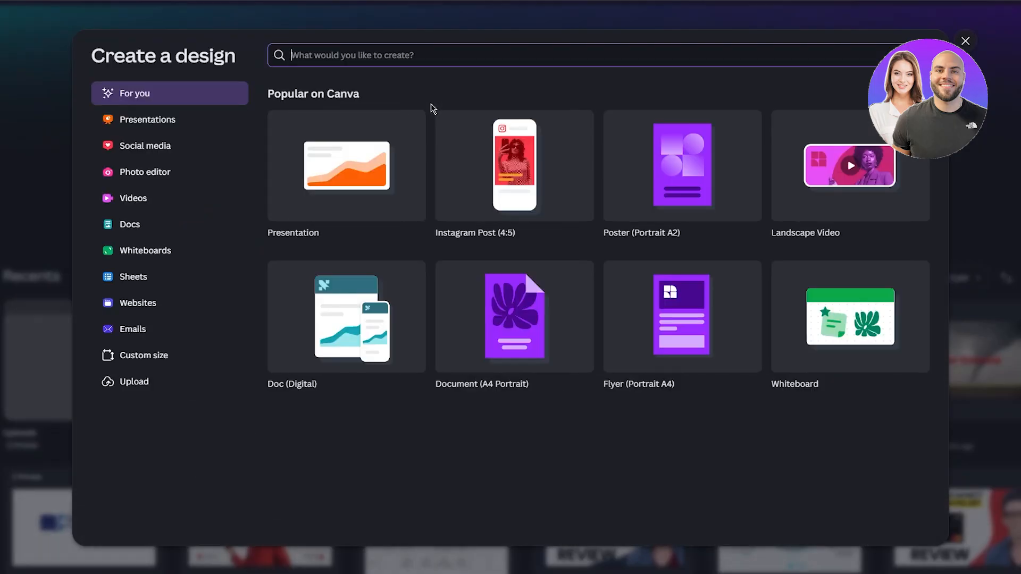
text(insta)
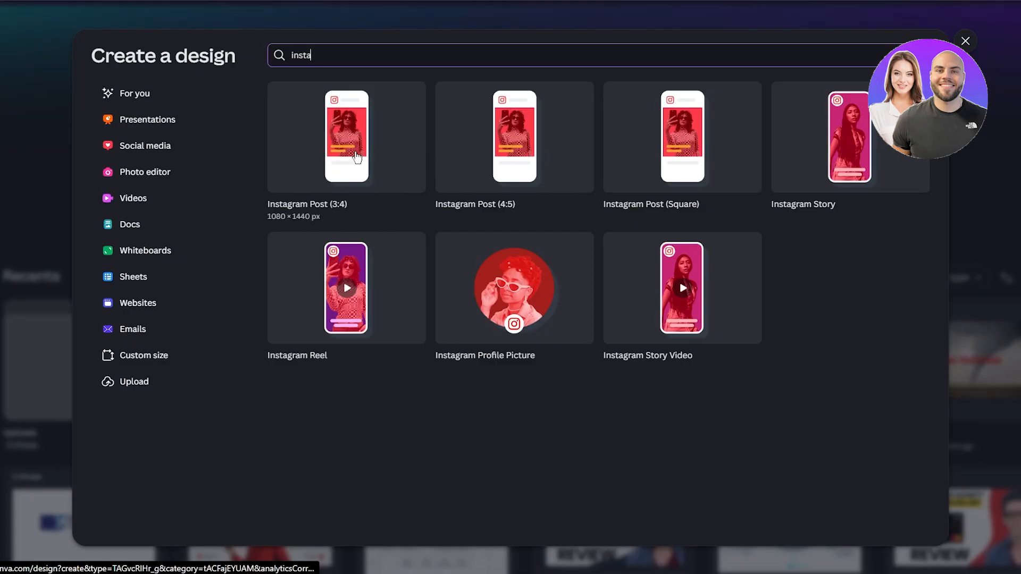
click(392, 157)
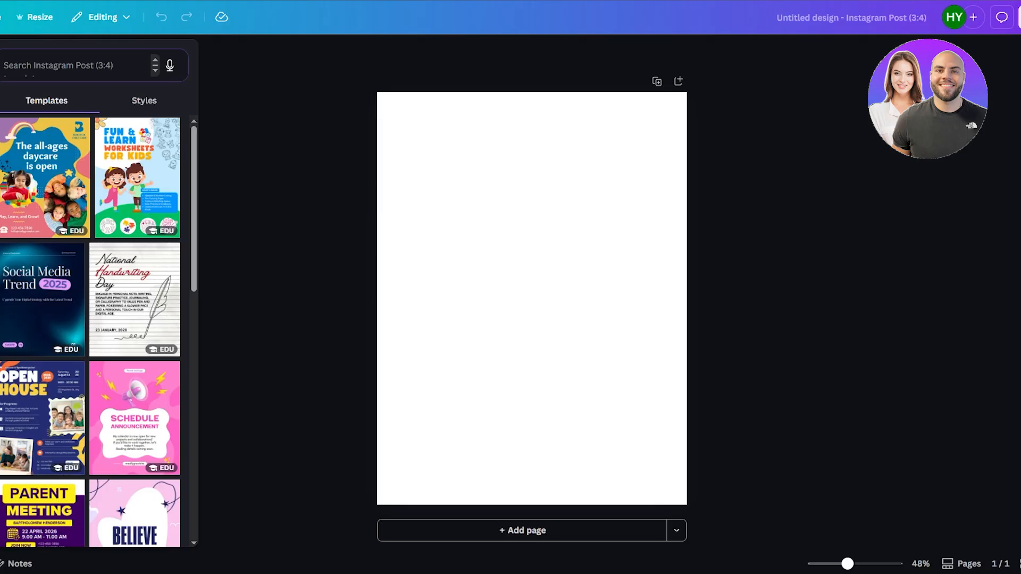
- Search the templates for "envelope" and apply the White Simple Envelop Open Me Instagram Post template to the page
click(64, 73)
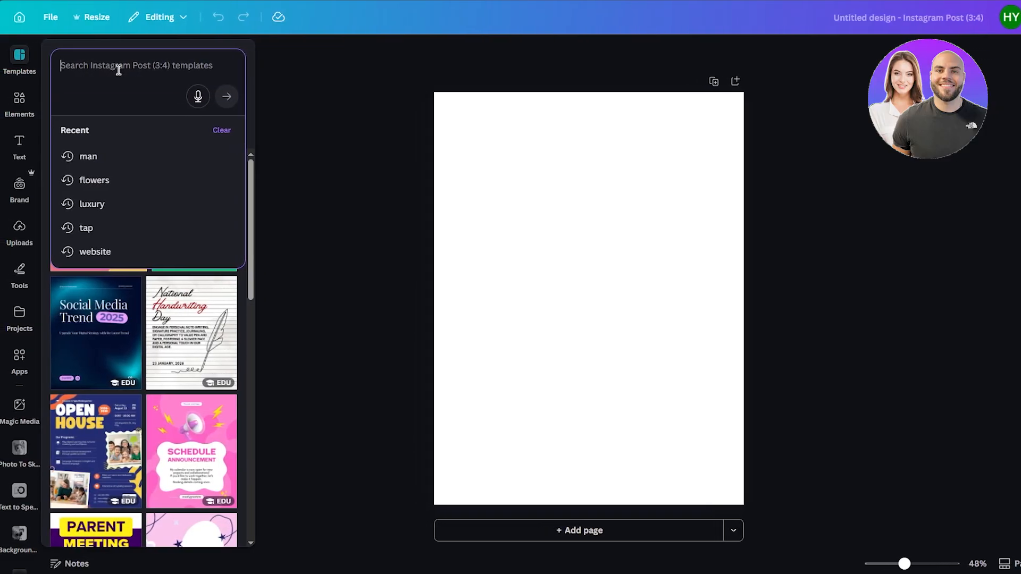
text(envelo)
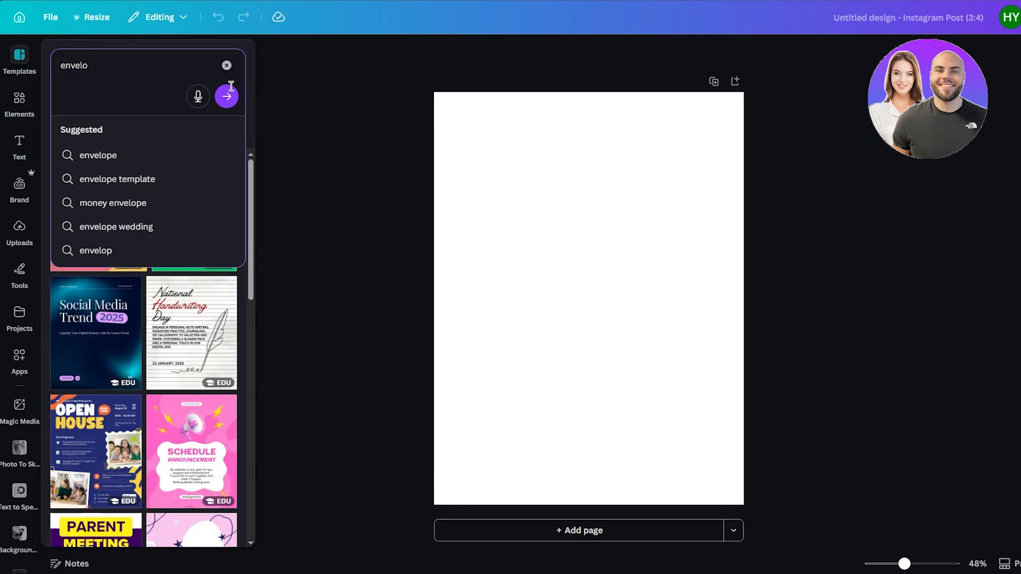
click(198, 154)
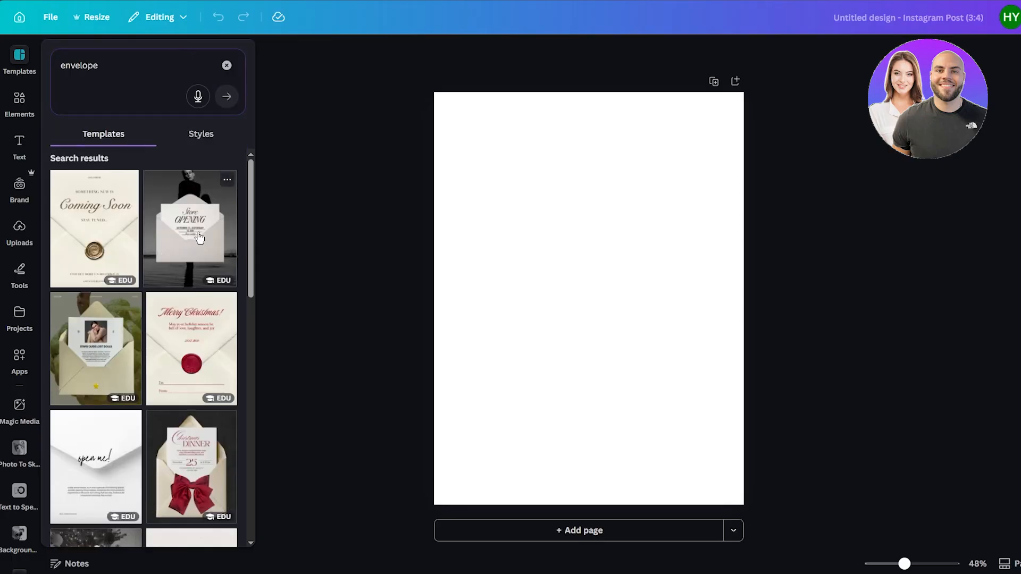
scroll(133, 319, down, 3)
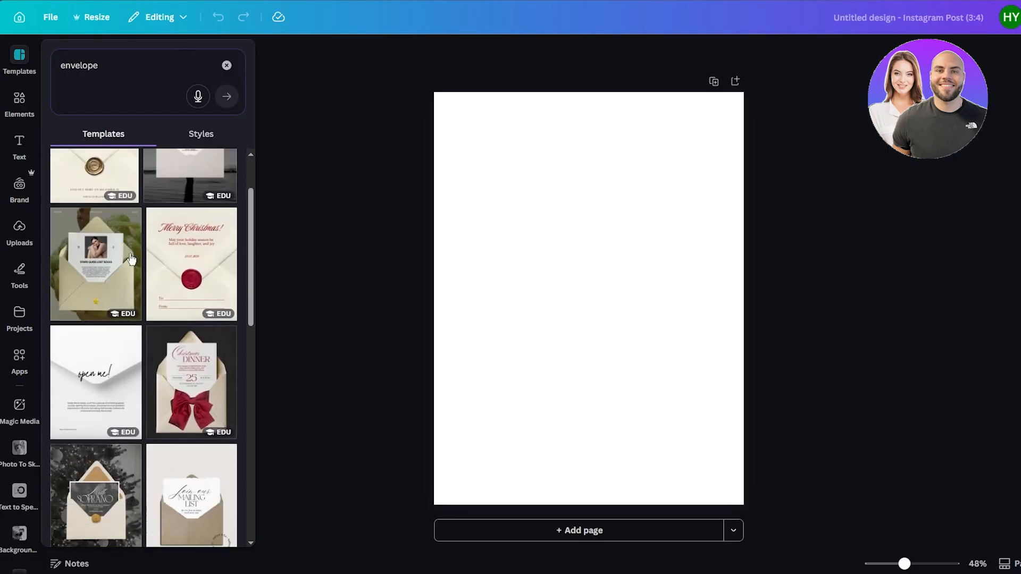
click(112, 351)
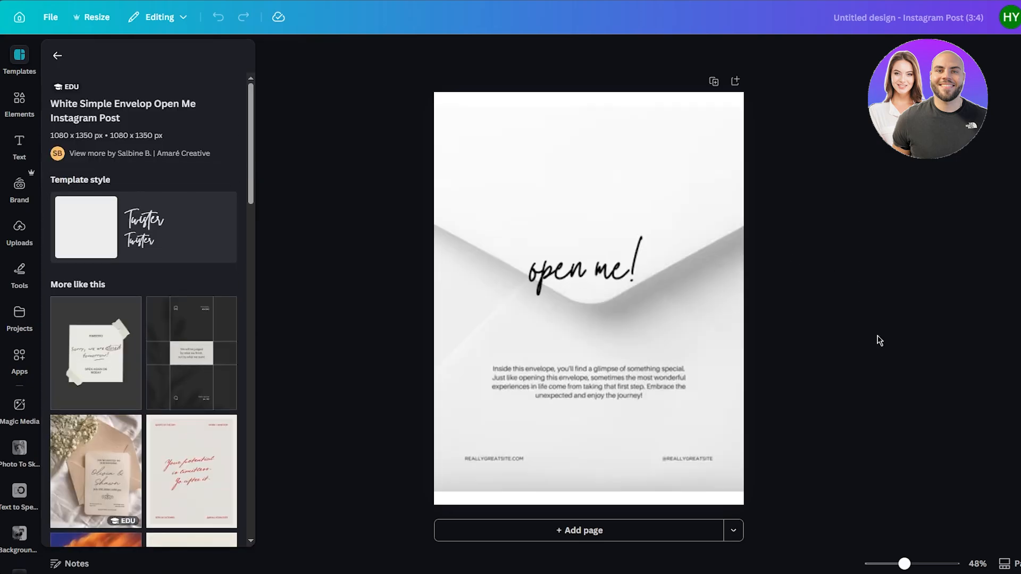
click(629, 274)
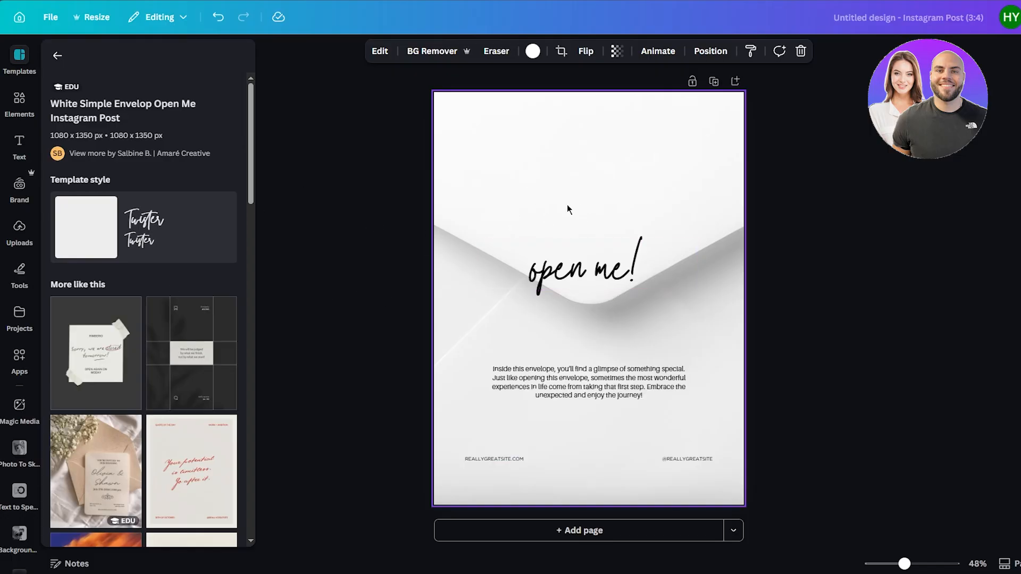
click(19, 55)
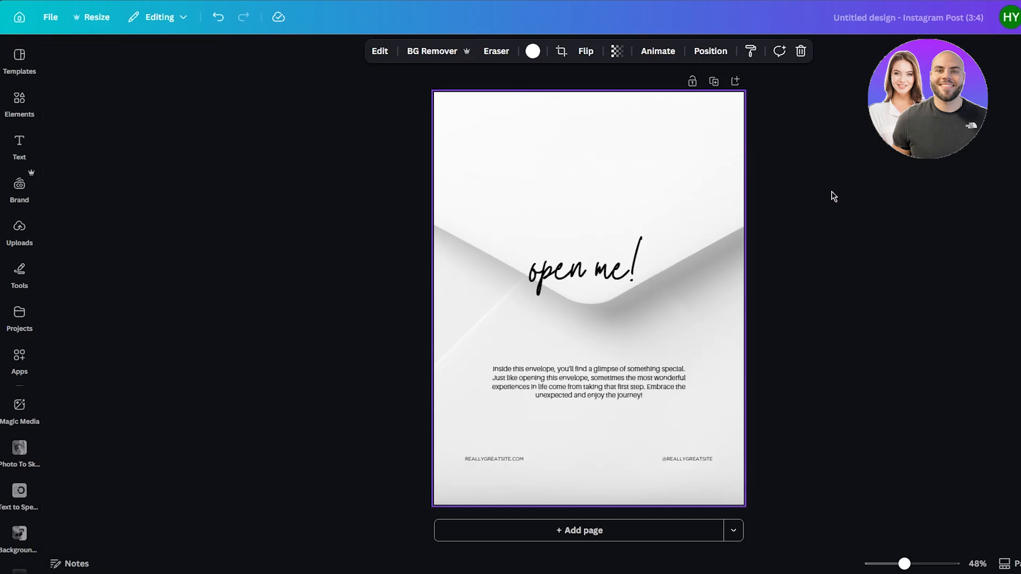
click(832, 194)
- Delete the template's "open me!" heading, envelope image, body paragraph and both footer texts from the page
click(589, 256)
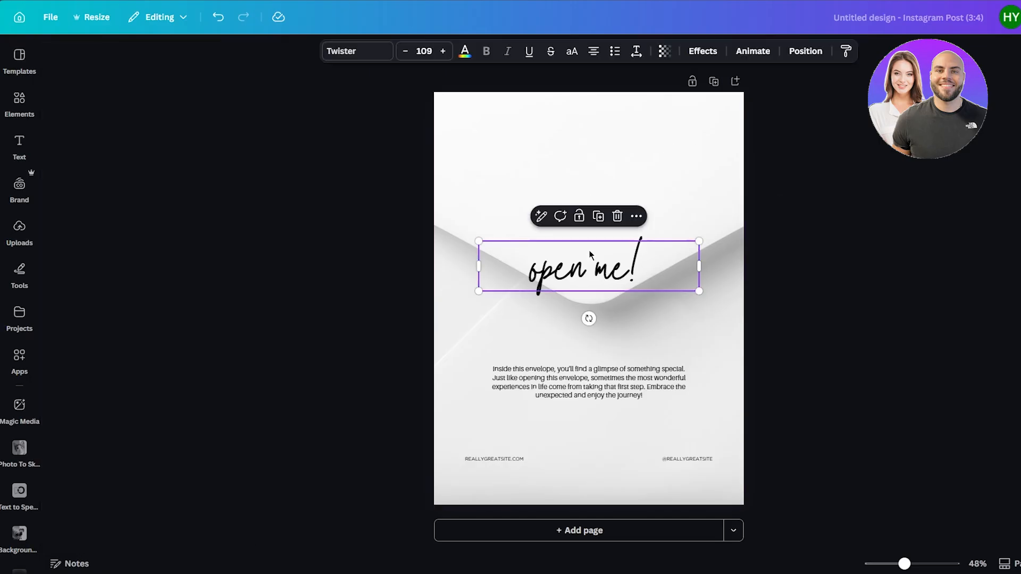
key(Delete)
click(589, 256)
key(Delete)
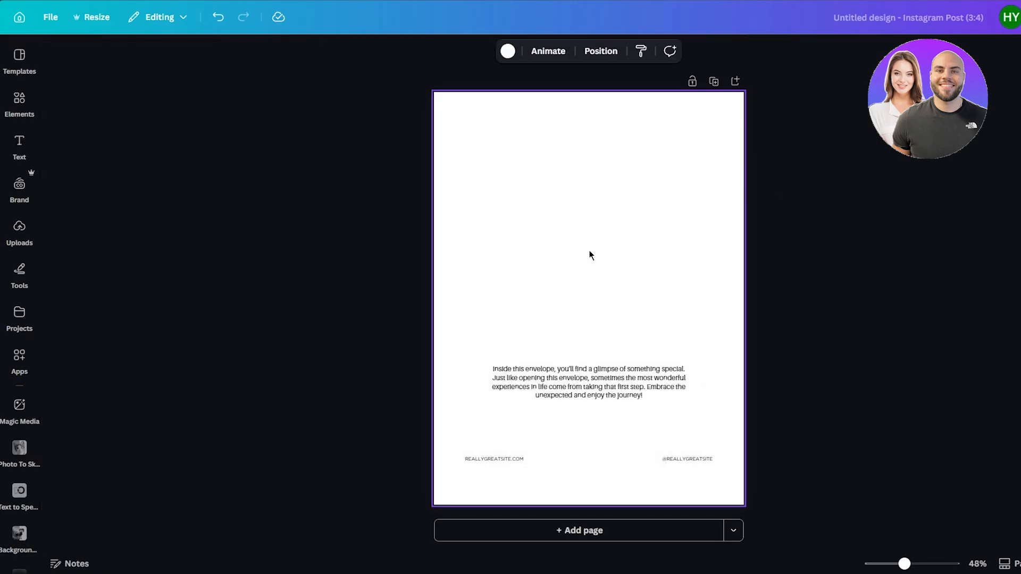
click(587, 375)
key(Delete)
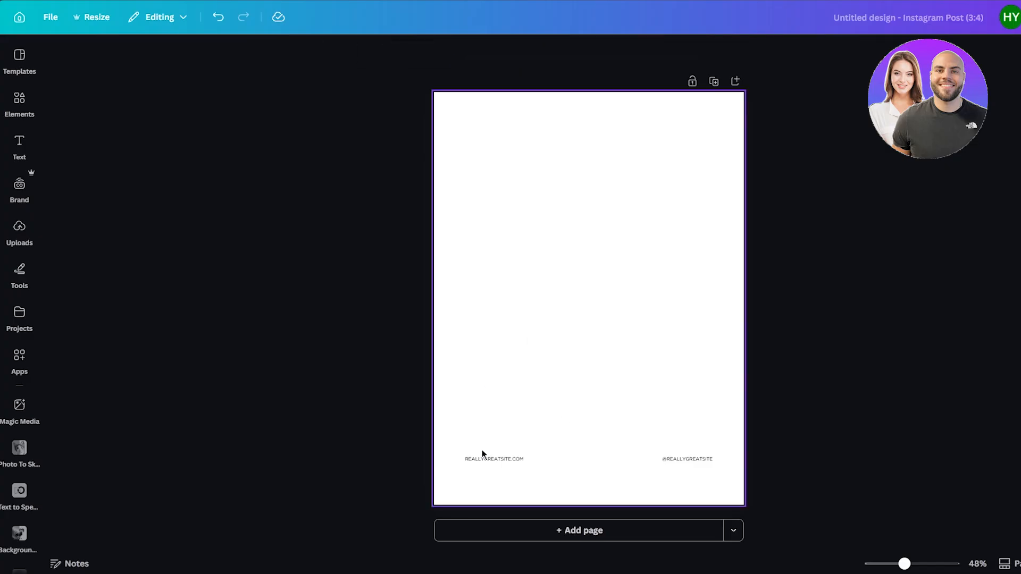
drag(423, 418, 764, 483)
key(Delete)
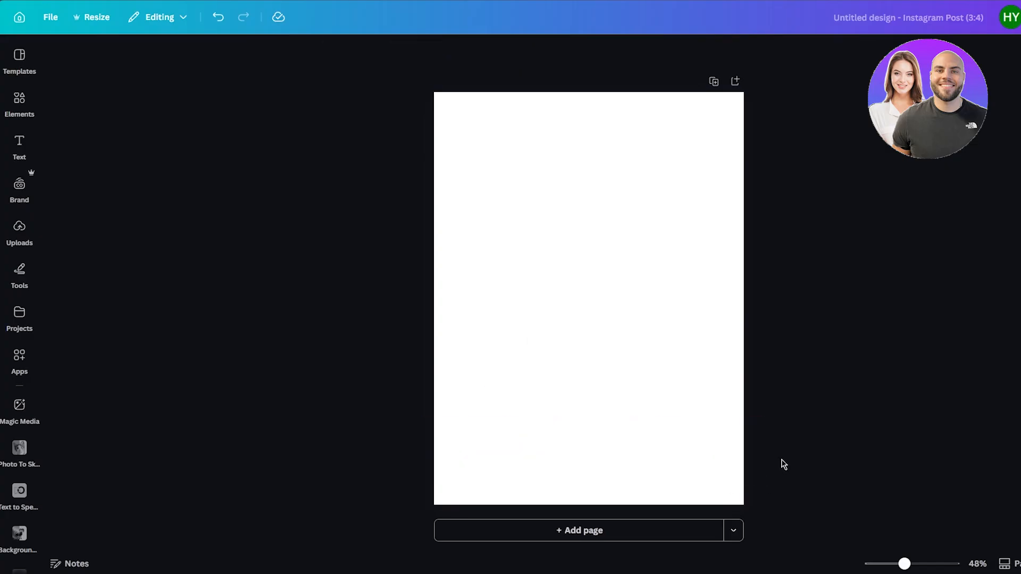
- Add a rectangle shape from the elements and resize it to cover the whole page
click(19, 100)
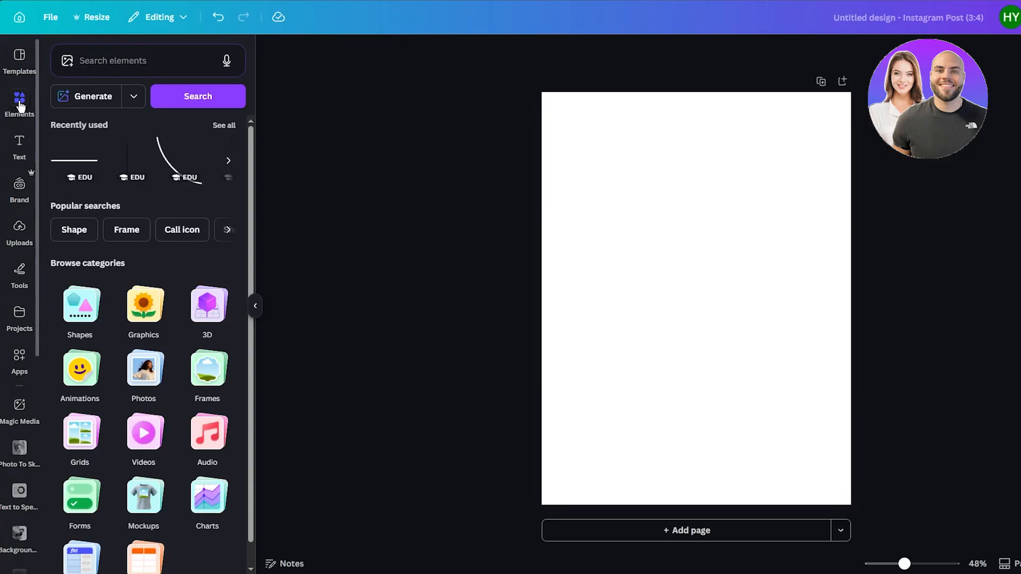
click(142, 72)
text(rect)
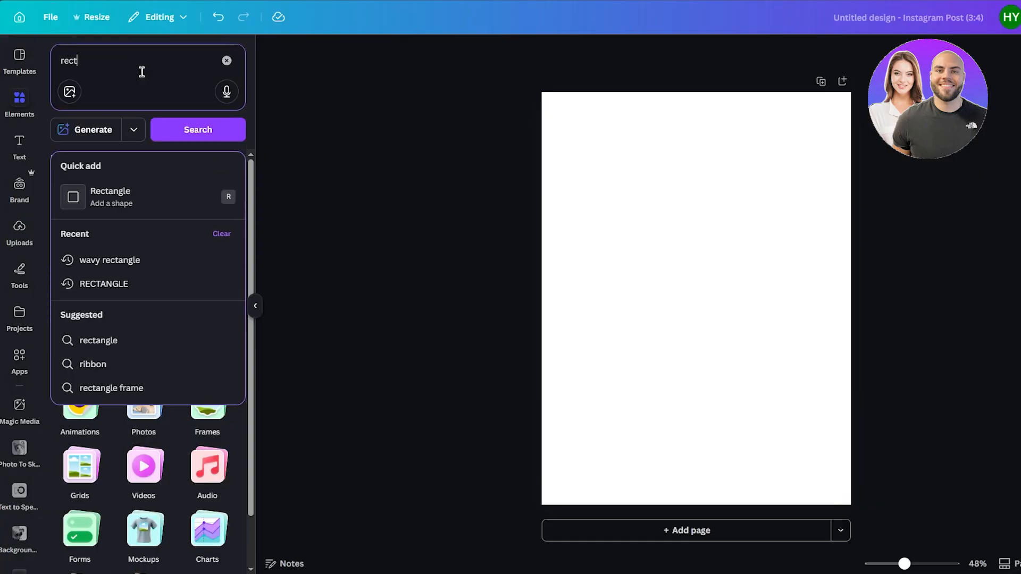
click(153, 202)
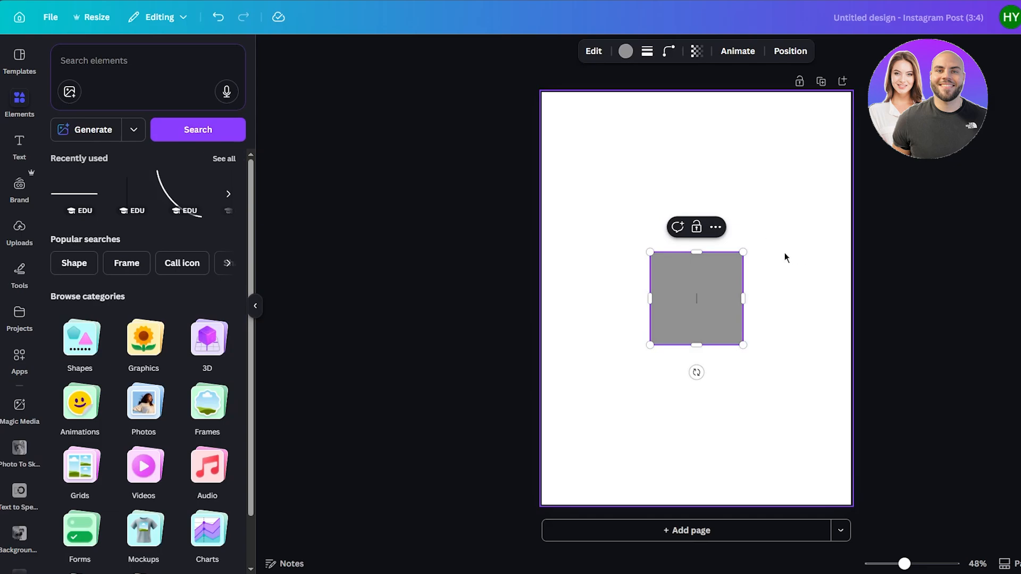
drag(743, 252, 855, 91)
click(647, 357)
drag(650, 341, 540, 504)
click(649, 344)
click(534, 470)
click(708, 335)
- Add a triangle shape from the elements and rotate it so its tip points down
click(119, 56)
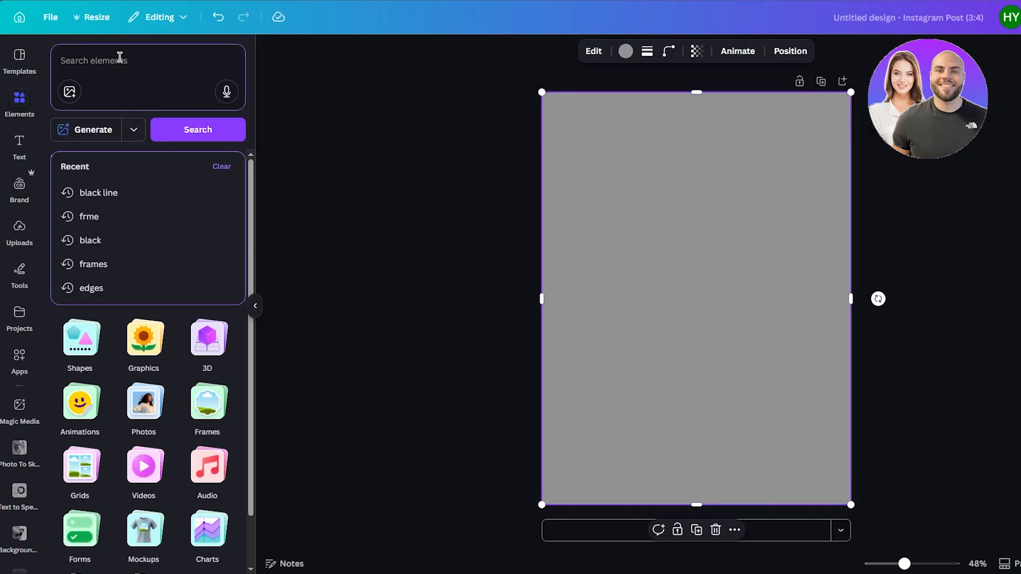
text(tri)
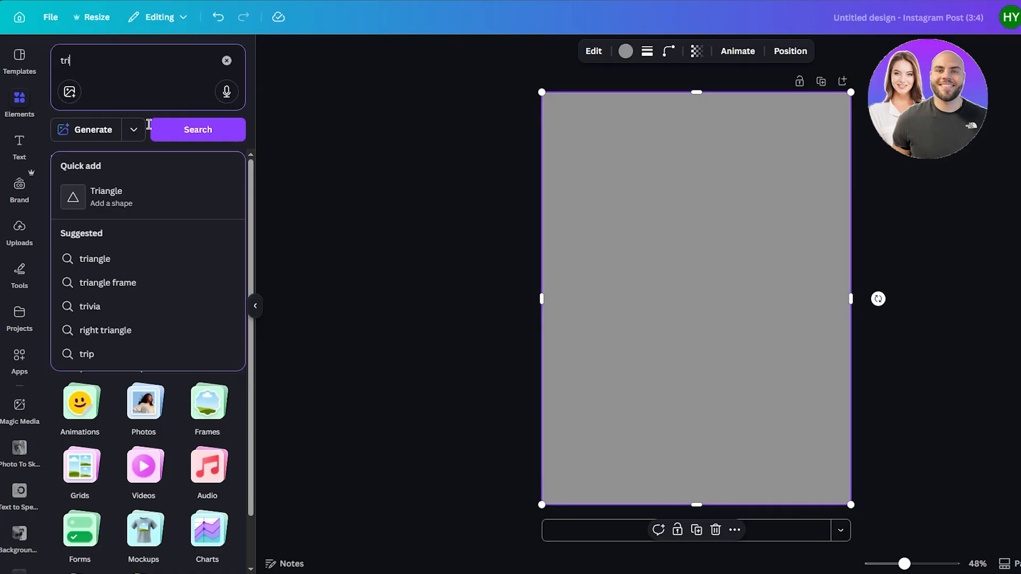
click(139, 196)
drag(696, 371, 697, 223)
click(697, 327)
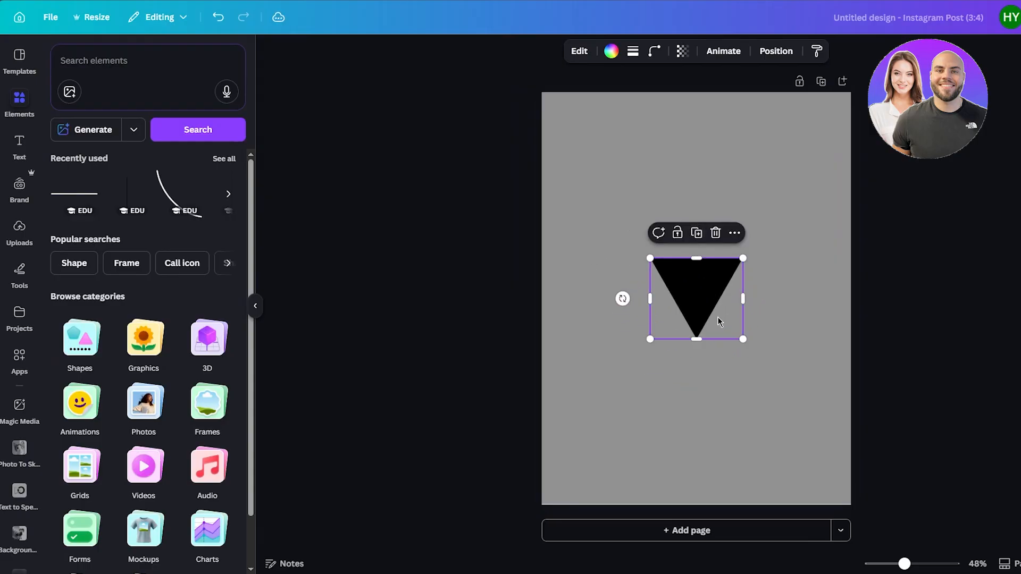
- Enlarge the inverted triangle well beyond the page width and move it over the upper part of the page
drag(694, 300, 690, 139)
drag(648, 173, 543, 267)
drag(743, 266, 886, 324)
drag(541, 363, 282, 426)
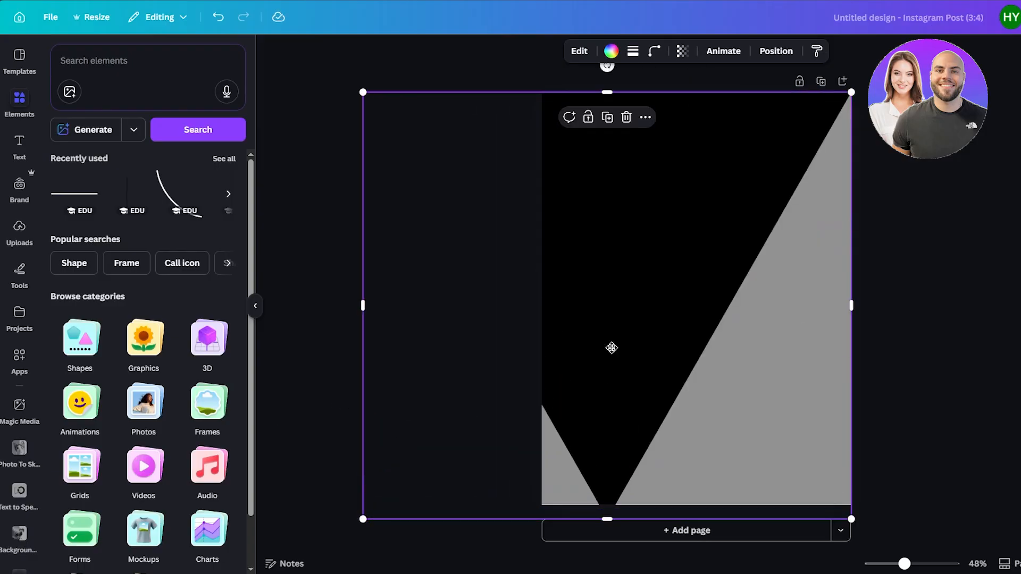
drag(611, 347, 673, 197)
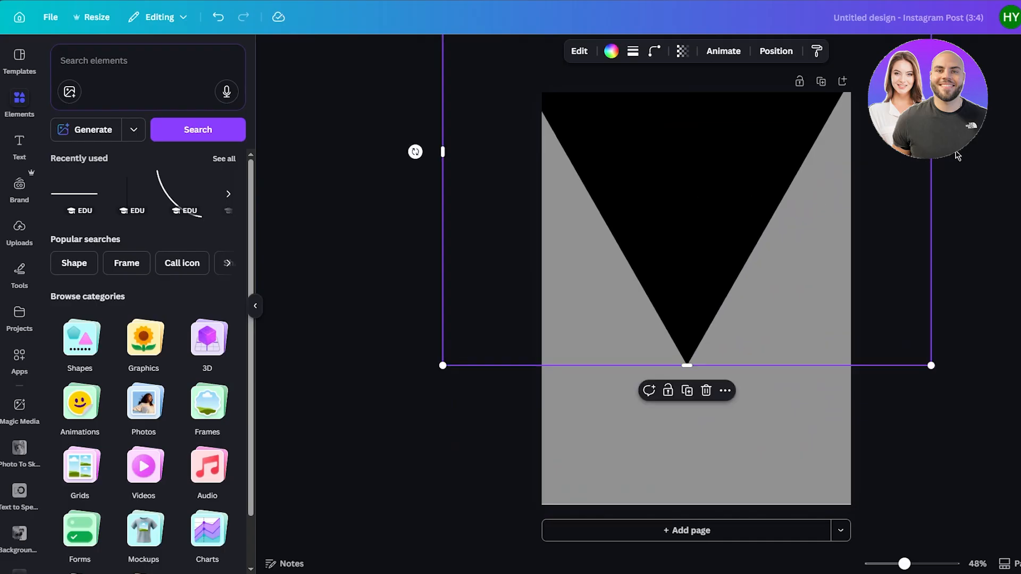
- Widen the triangle past both page sides and centre it as an envelope flap with its tip near mid-page
drag(939, 159, 1018, 160)
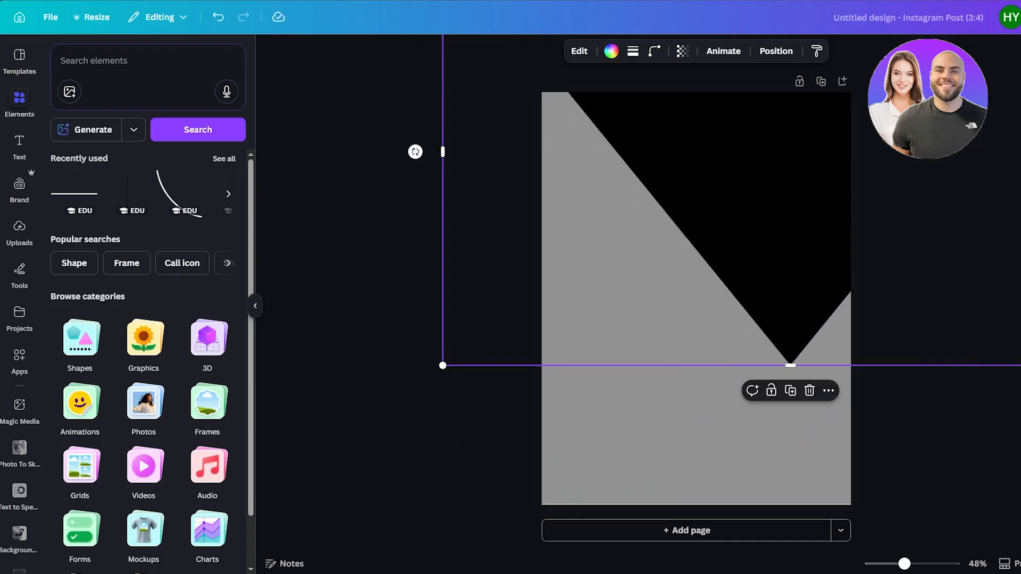
drag(753, 224, 679, 240)
key(ctrl+z)
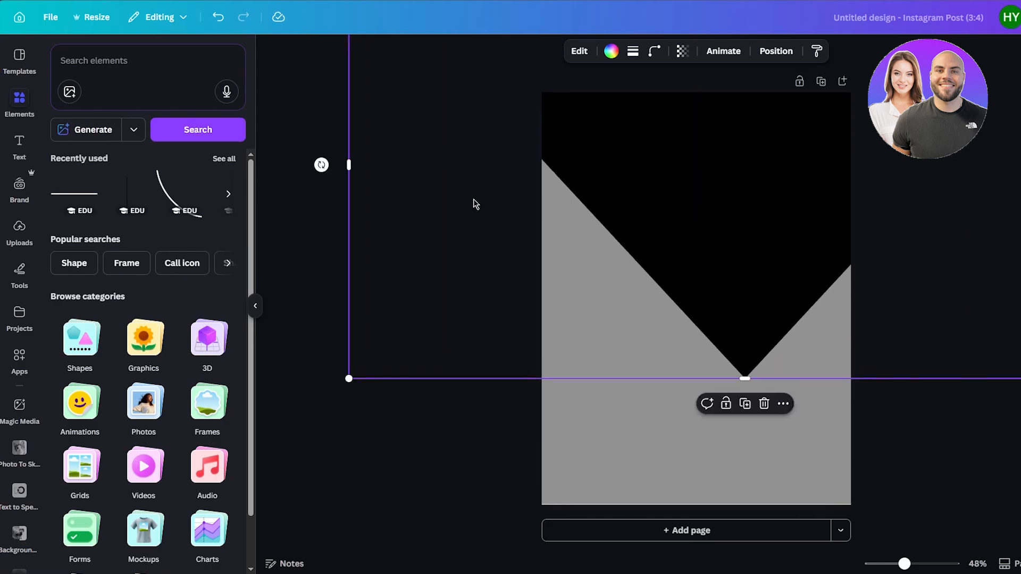
drag(351, 168, 213, 181)
drag(633, 246, 661, 206)
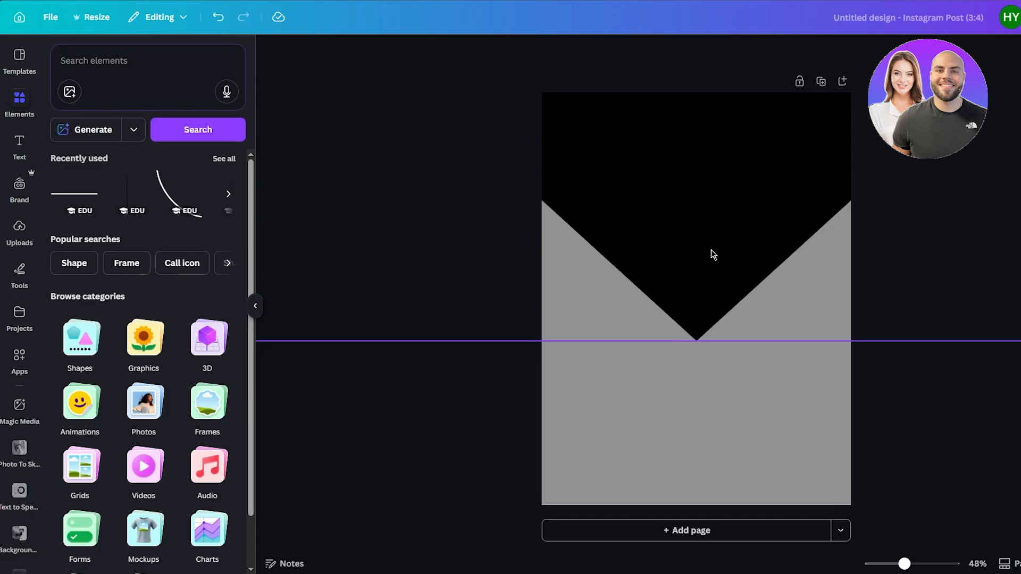
drag(702, 166, 702, 194)
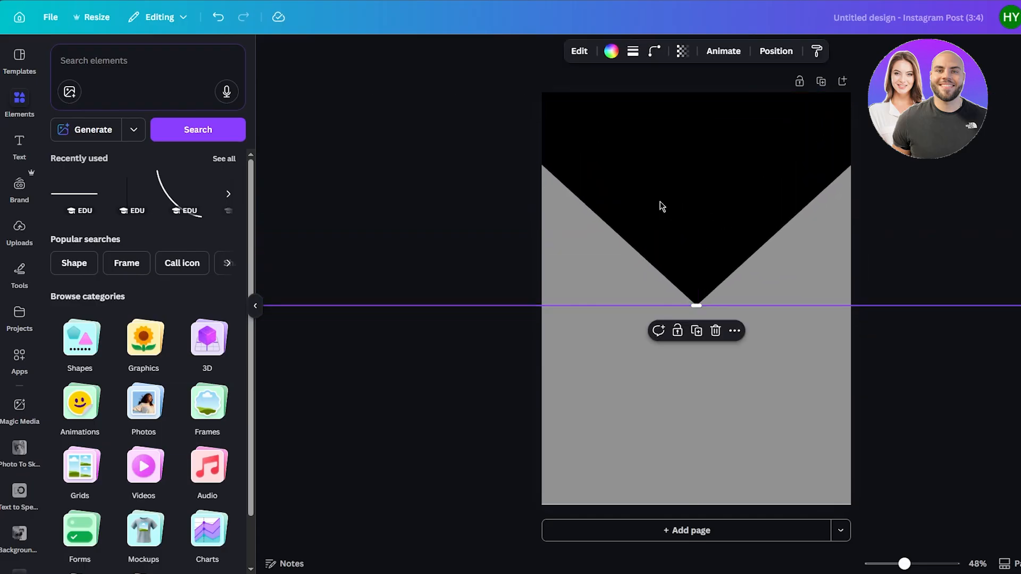
- Fill the triangle flap with white and the full-page rectangle with the custom colour #EDE5E5
click(611, 52)
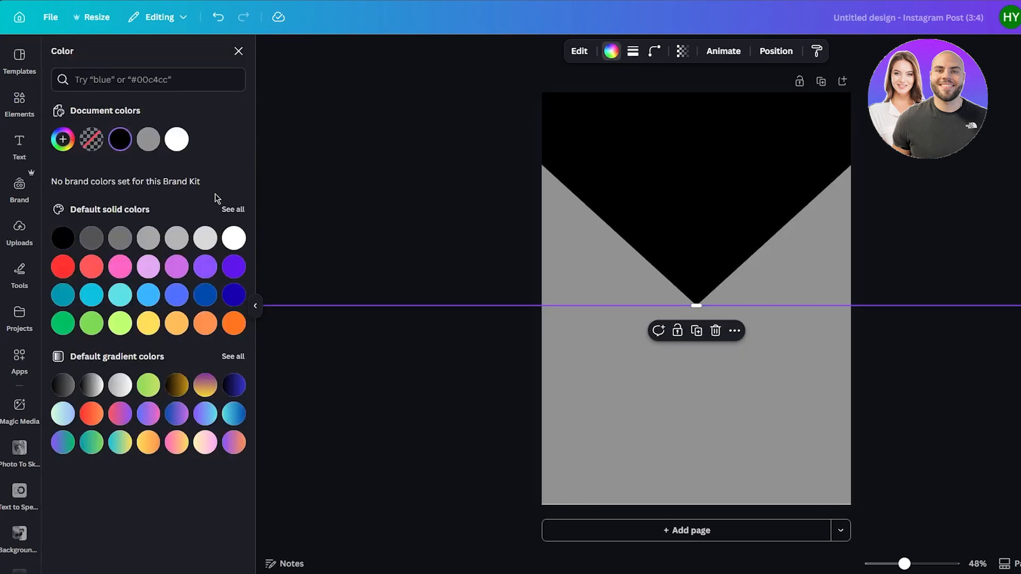
click(178, 140)
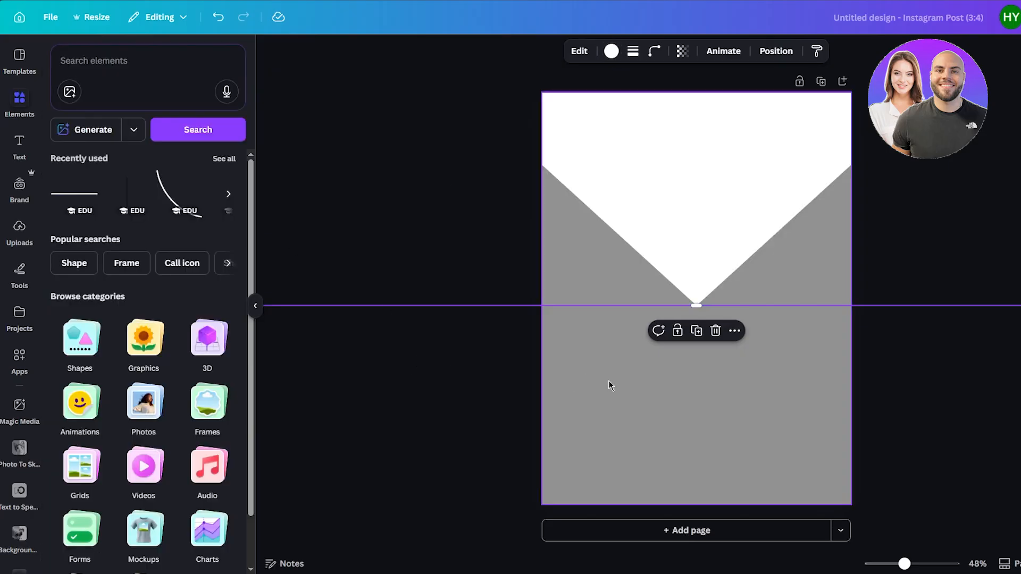
click(608, 381)
click(611, 52)
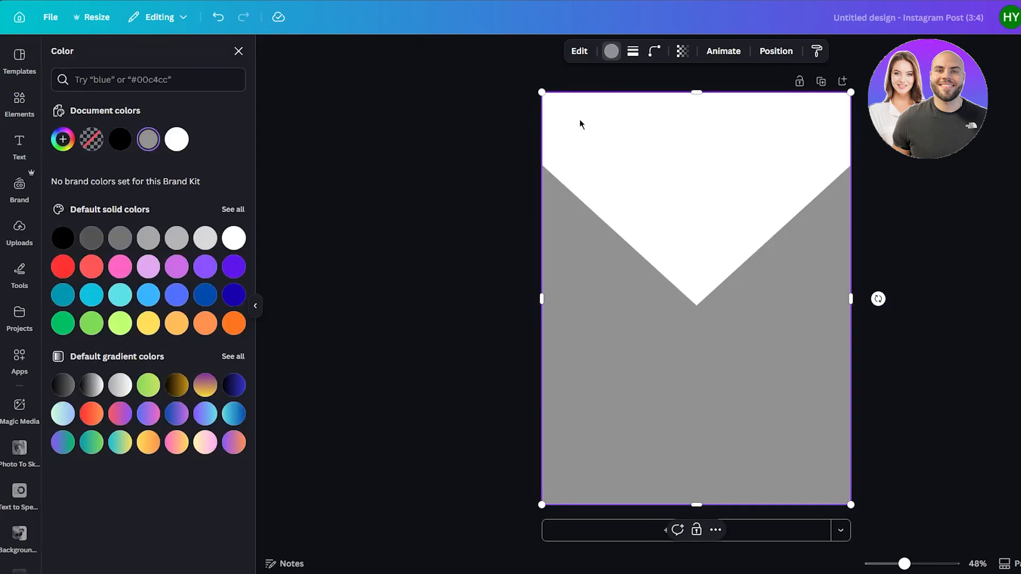
click(173, 143)
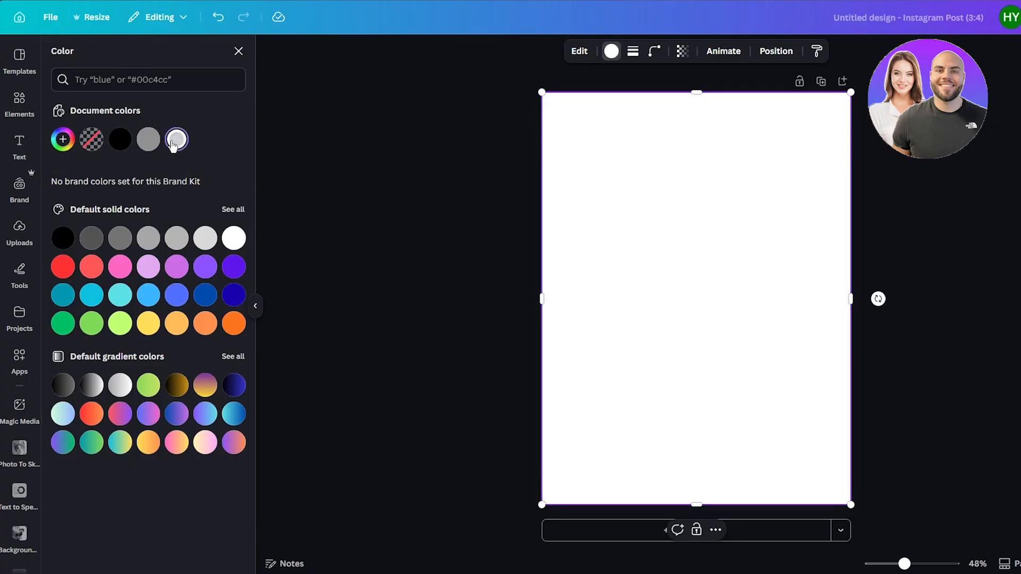
click(63, 140)
mouse_move(63, 201)
mouse_down()
mouse_move(65, 218)
mouse_move(68, 201)
mouse_up()
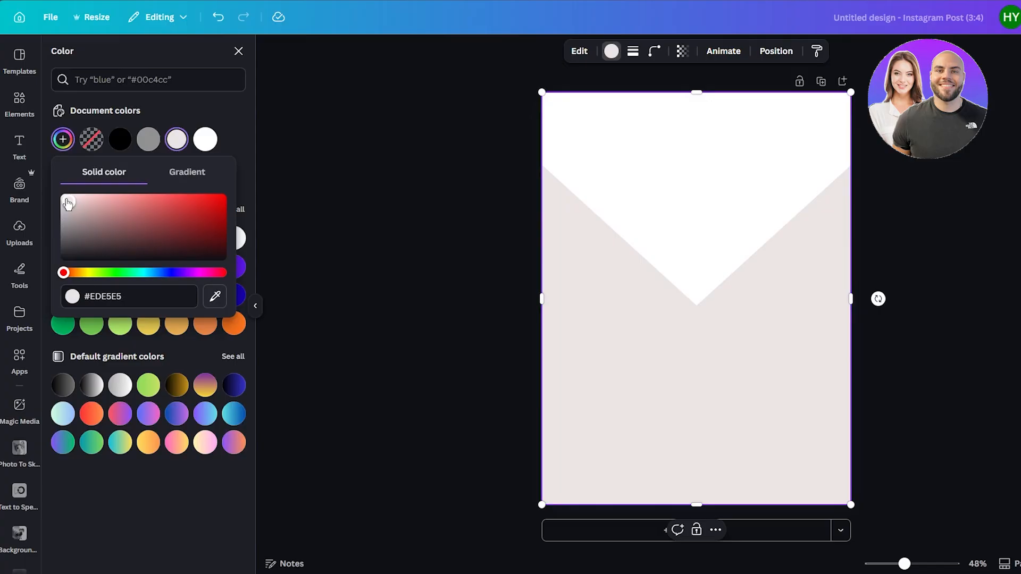
- Try several default gradients on the full-page rectangle and fill it with the dark blue-to-purple one
click(416, 214)
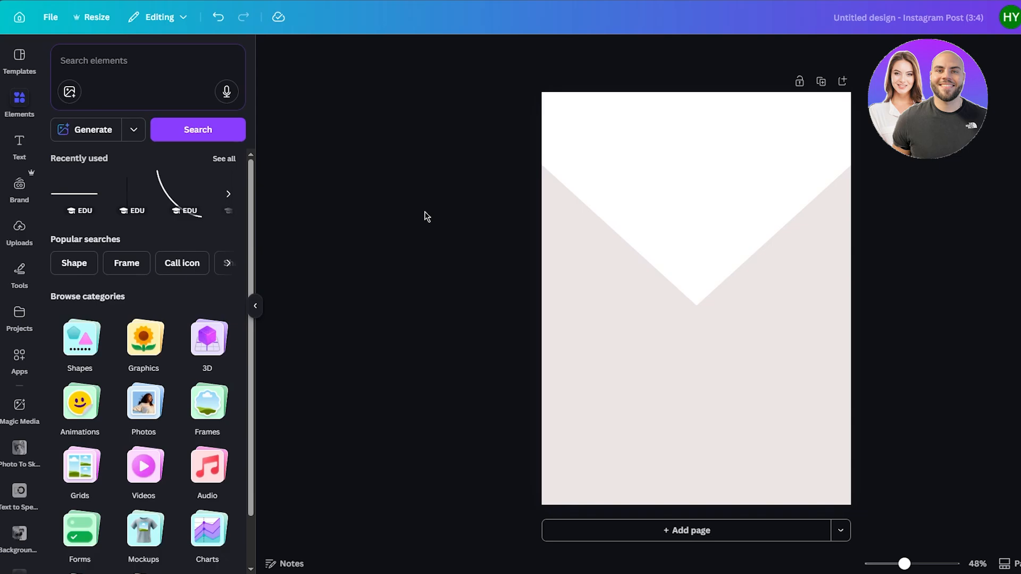
click(586, 96)
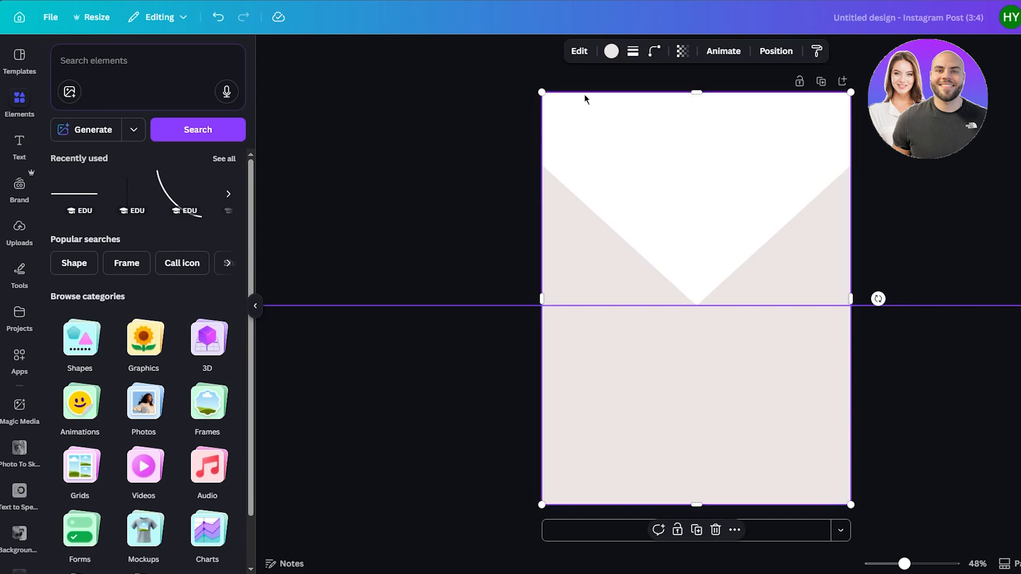
click(612, 51)
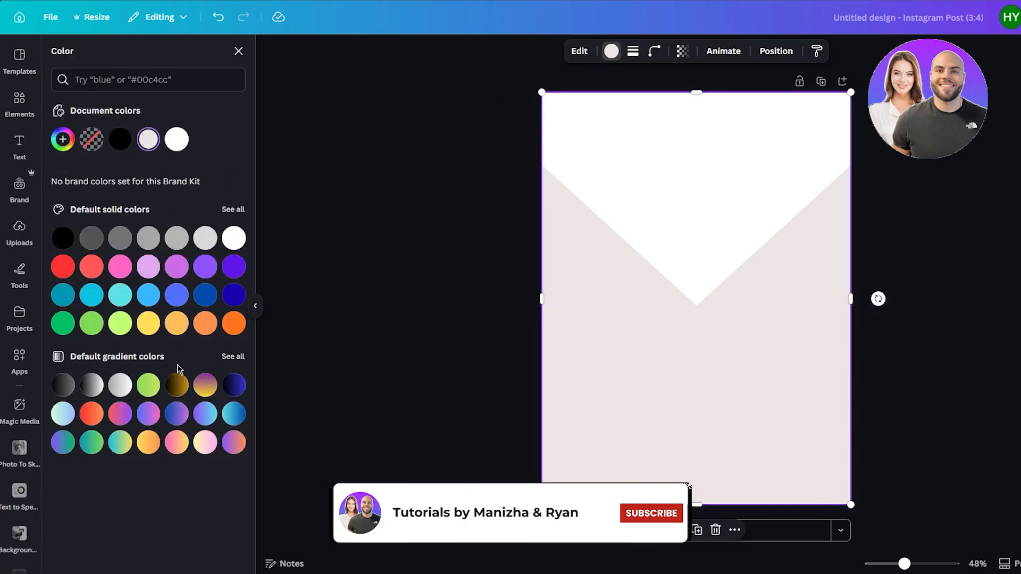
click(176, 414)
click(149, 414)
click(148, 442)
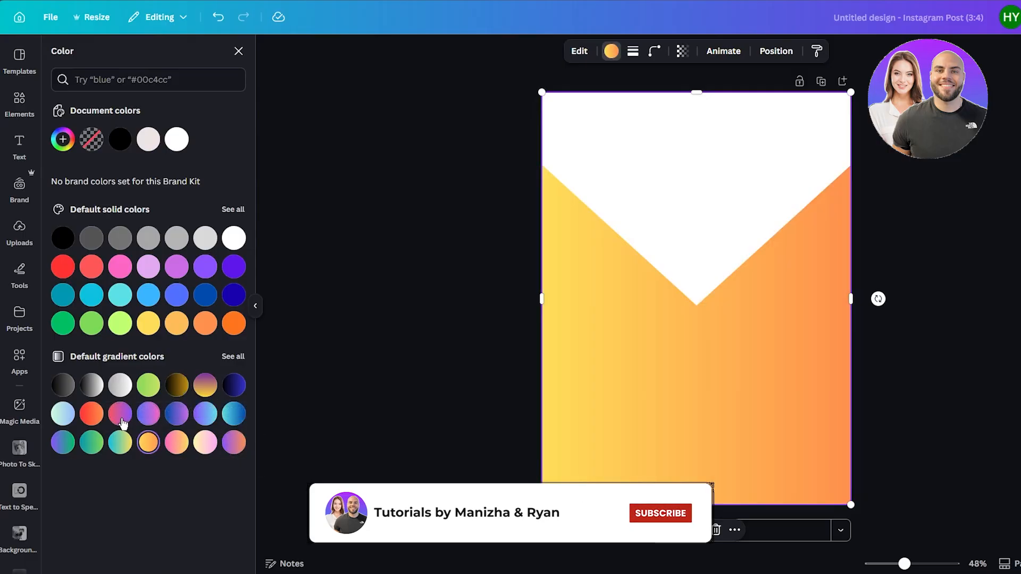
click(177, 414)
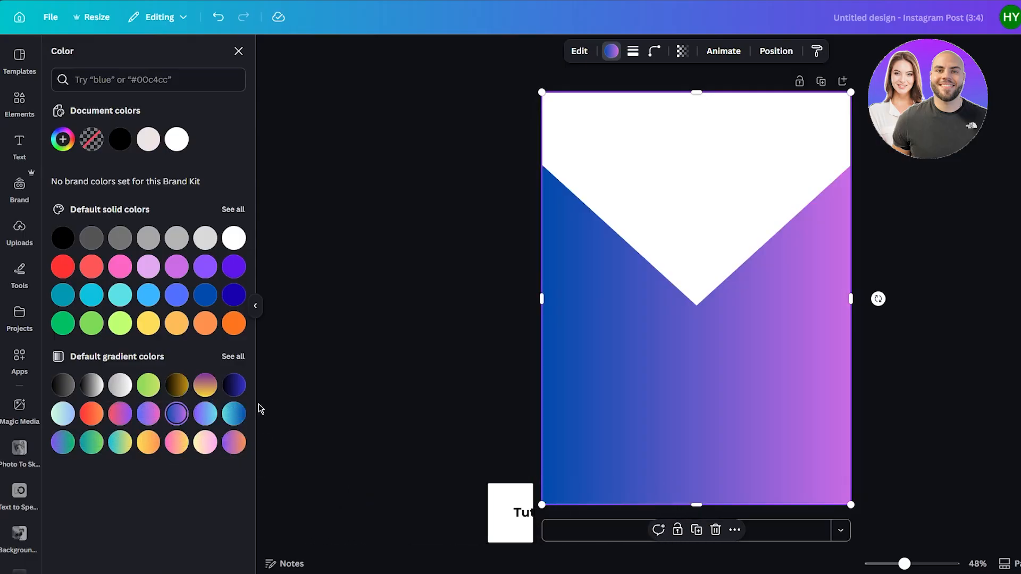
- Fill the triangle flap with the default pale yellow-to-pink gradient and move it up until its edges meet the page's upper corners
click(610, 132)
click(610, 52)
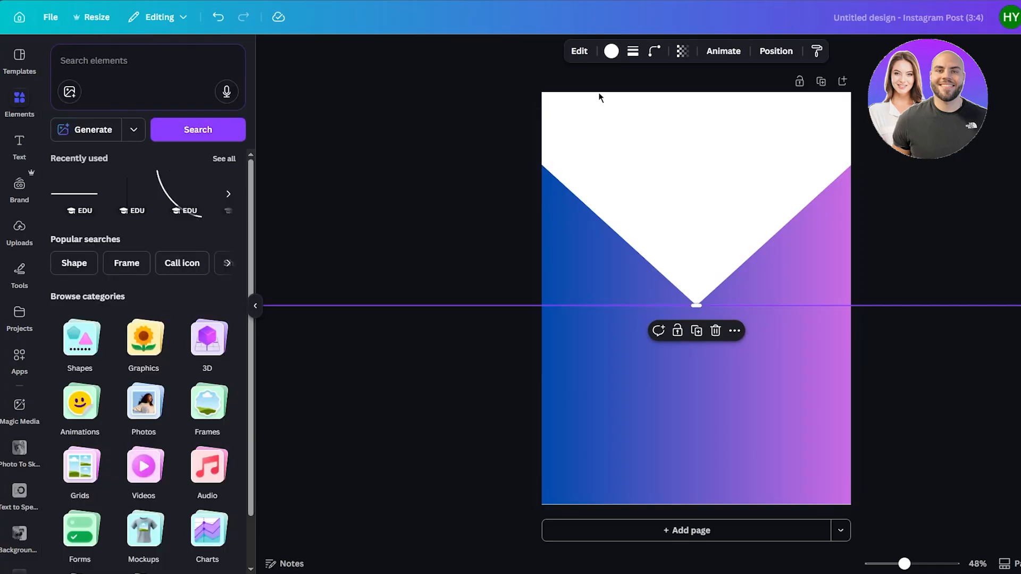
click(612, 54)
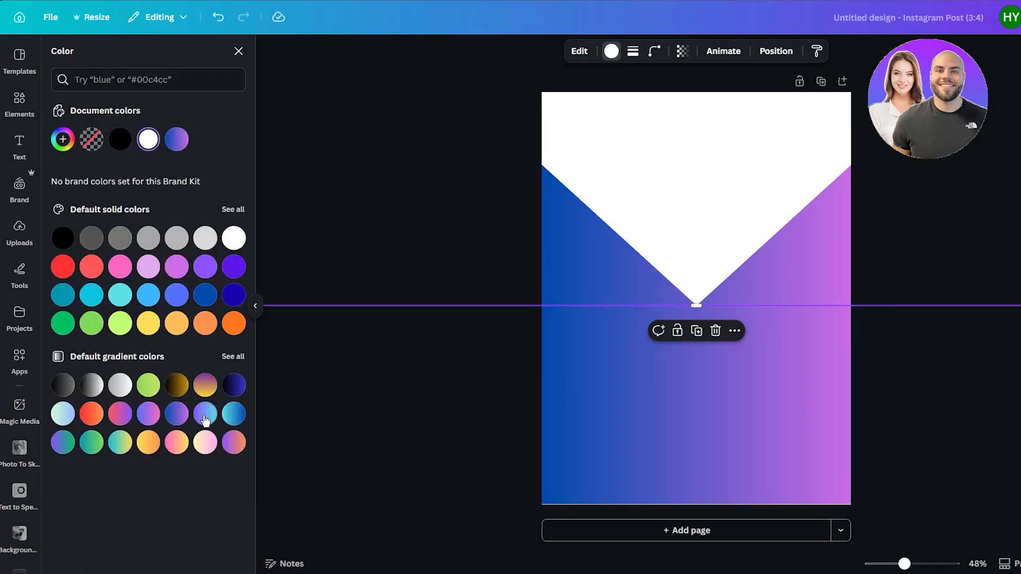
click(176, 442)
click(205, 442)
click(235, 444)
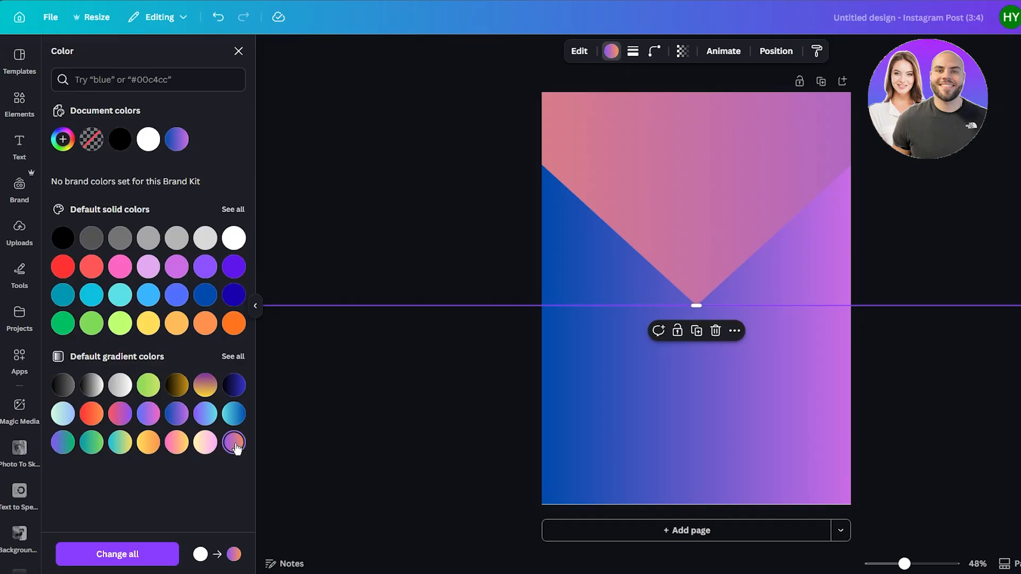
click(205, 442)
drag(670, 208, 669, 126)
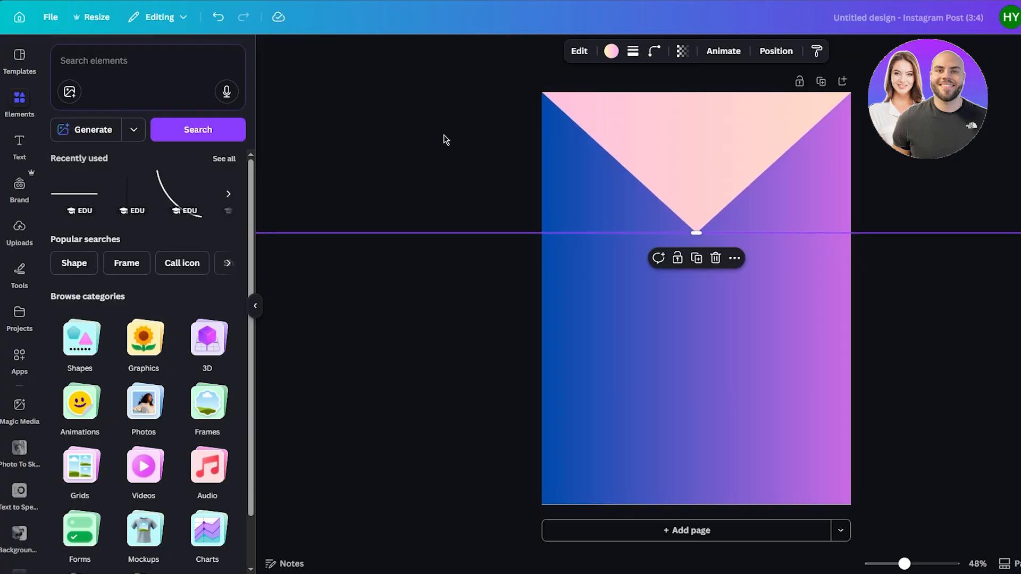
click(398, 394)
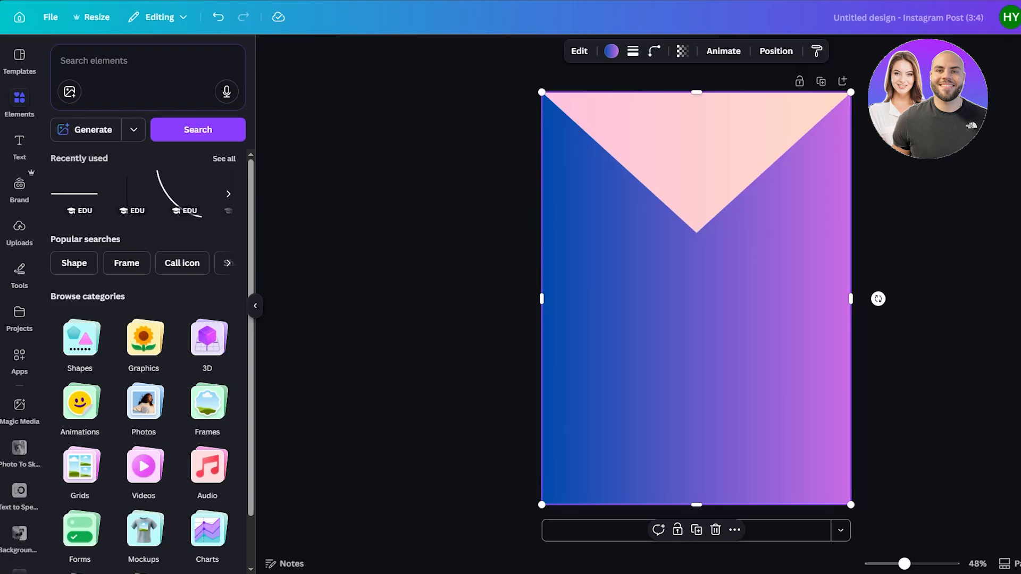
- Look through the replacement shapes offered for the triangle flap, from basic shapes to abstract shapes
click(691, 151)
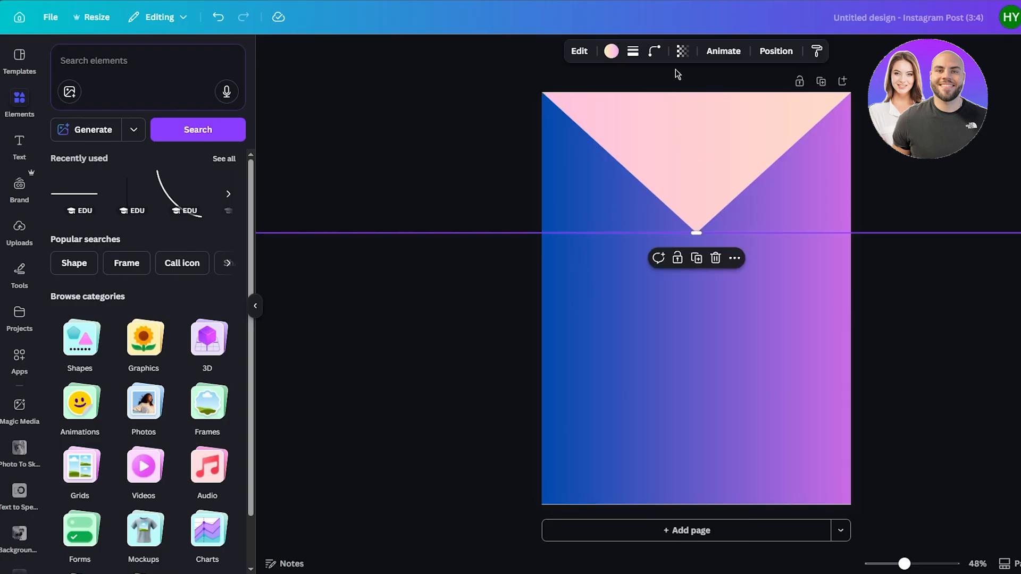
click(681, 52)
click(680, 51)
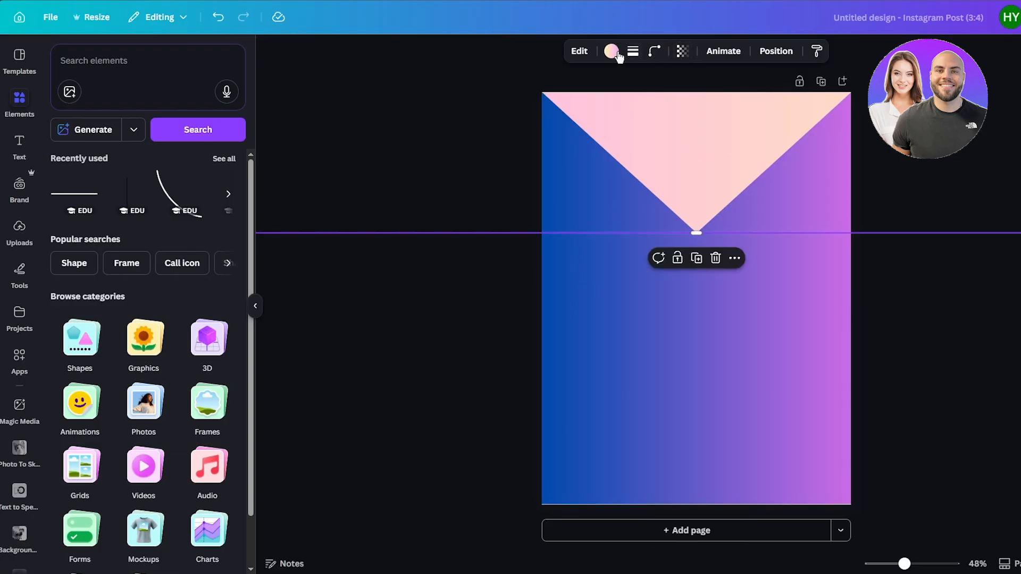
click(579, 51)
scroll(78, 123, down, 8)
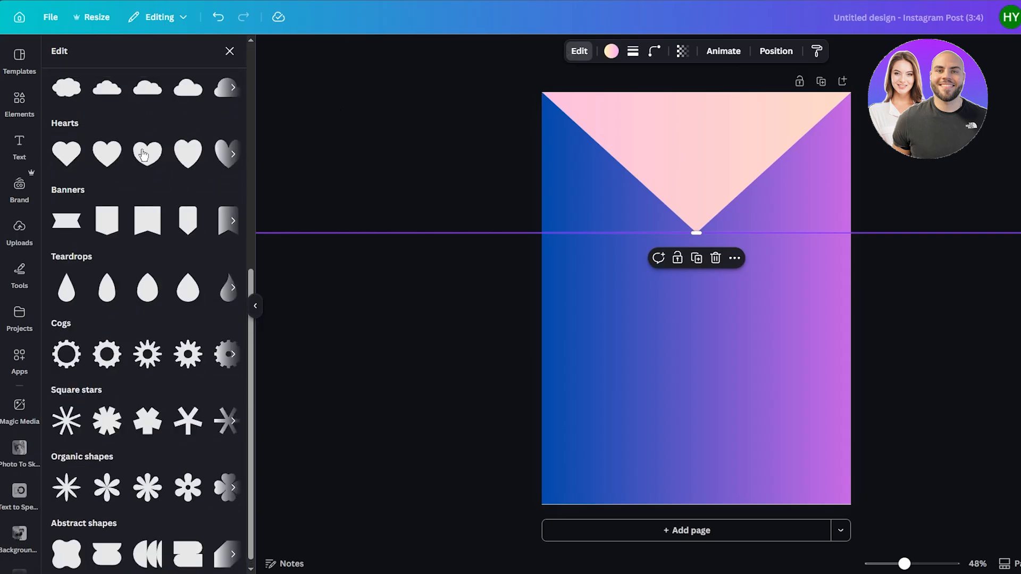
scroll(143, 152, up, 8)
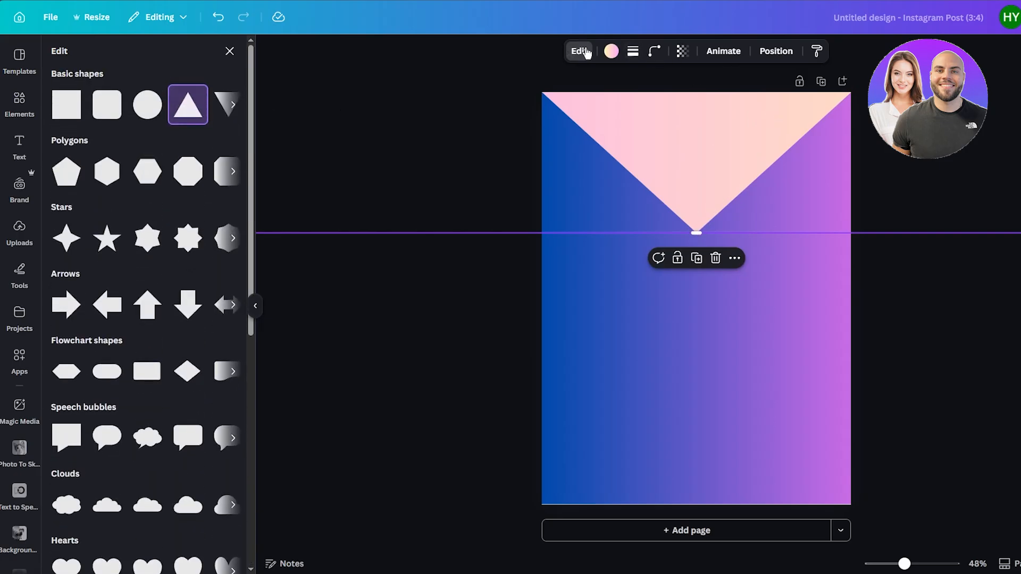
scroll(226, 136, down, 8)
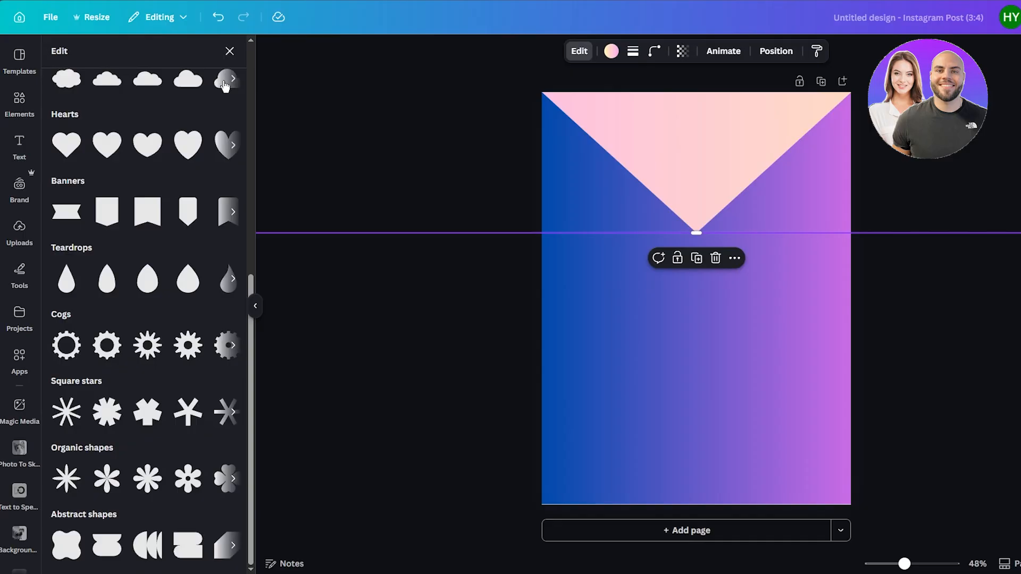
click(230, 51)
scroll(176, 202, down, 1)
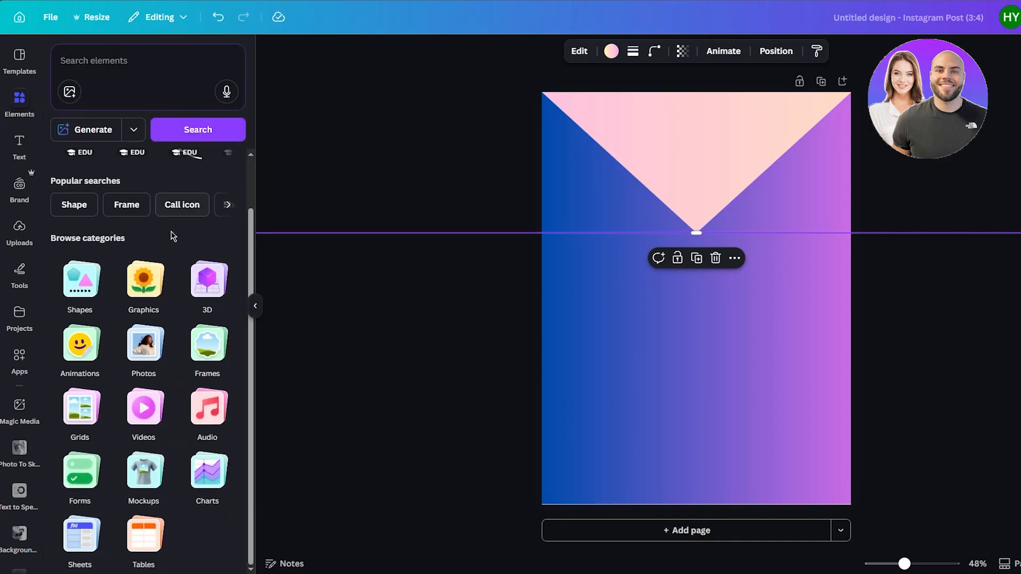
scroll(120, 178, up, 1)
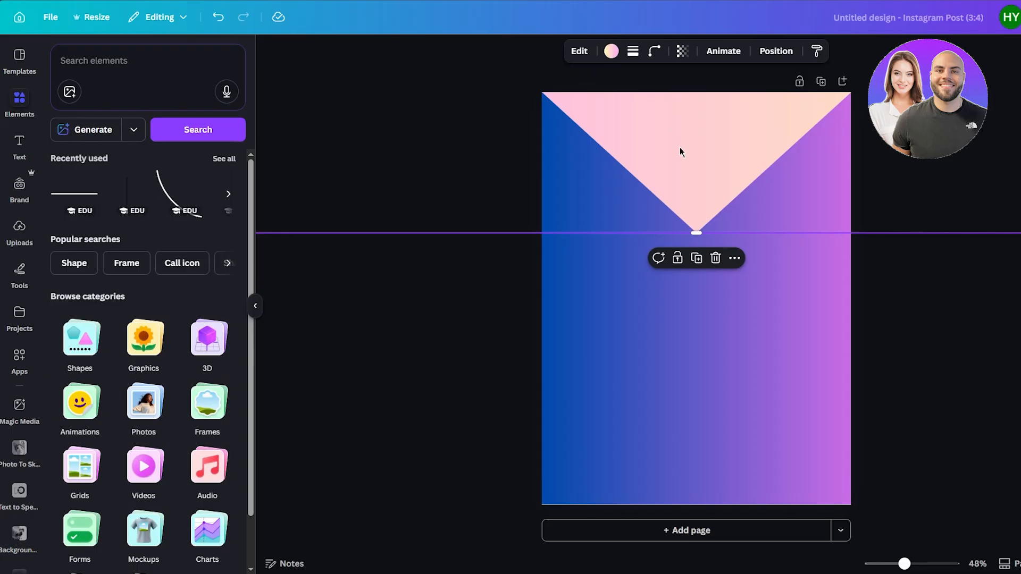
- Browse the element animations for the triangle flap and preview the Wiggle effect
click(724, 51)
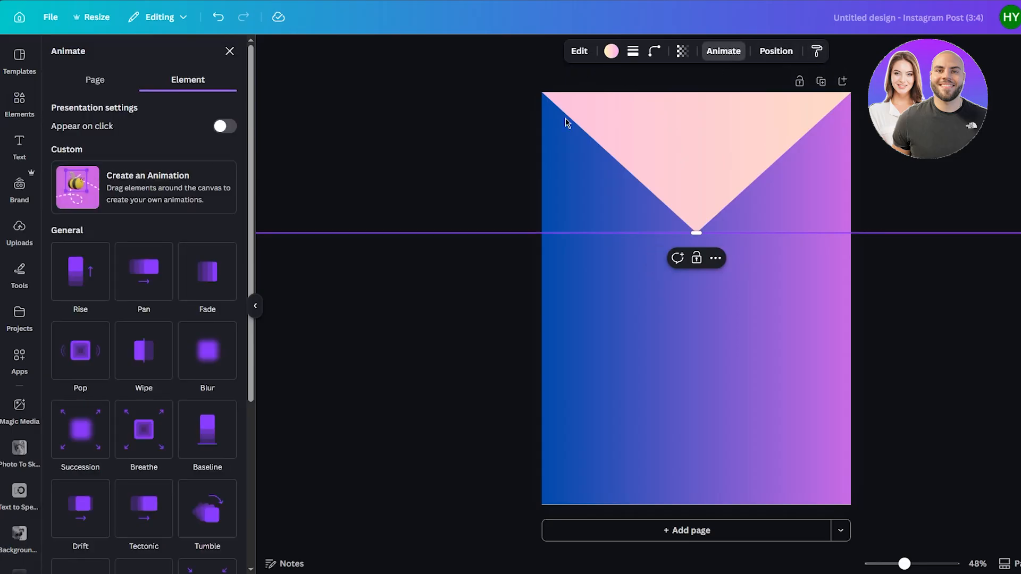
scroll(154, 263, down, 5)
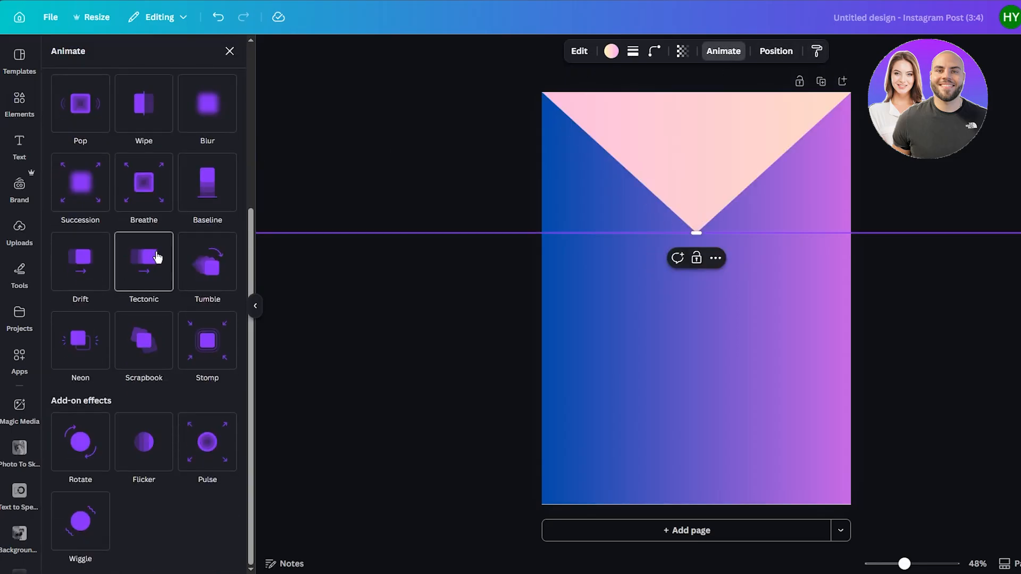
click(80, 514)
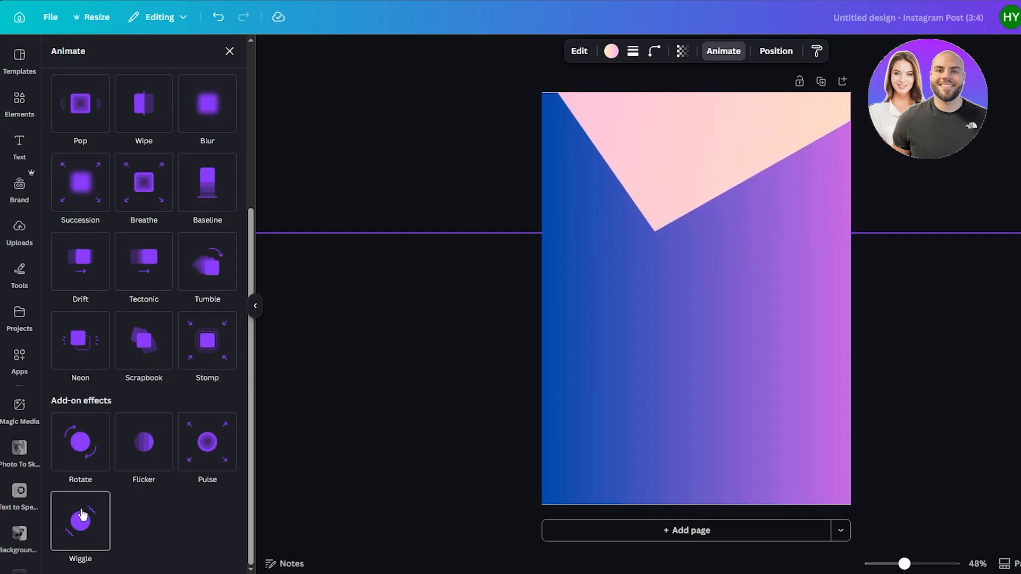
click(579, 50)
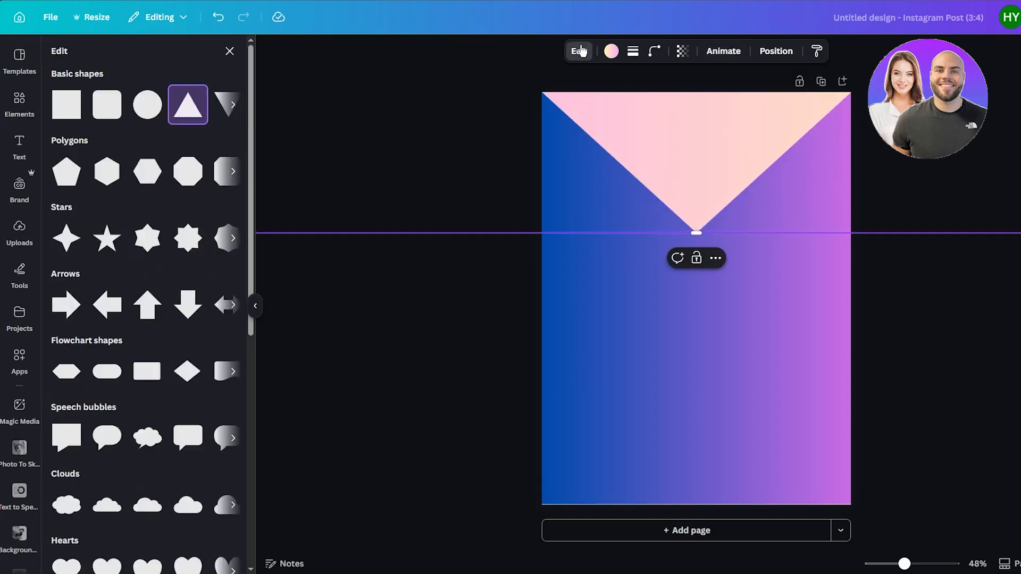
scroll(131, 227, down, 7)
scroll(189, 117, up, 7)
click(19, 101)
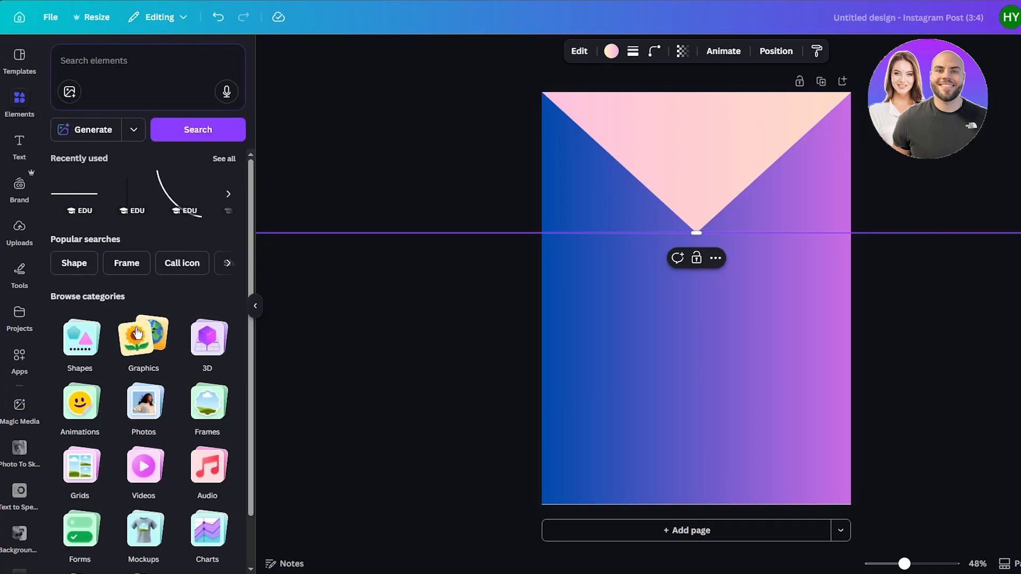
scroll(138, 333, down, 1)
scroll(144, 290, up, 1)
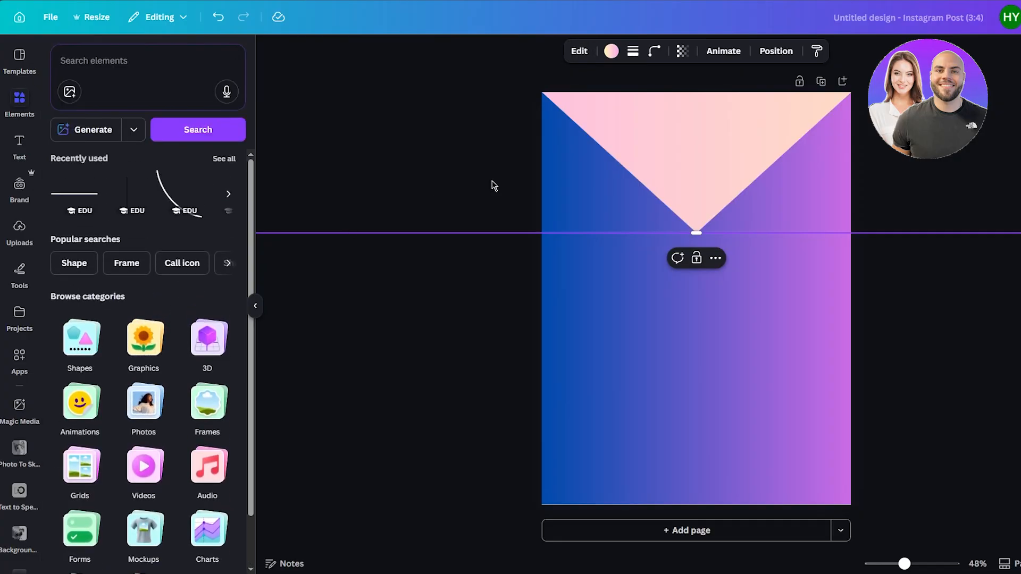
click(446, 368)
click(689, 450)
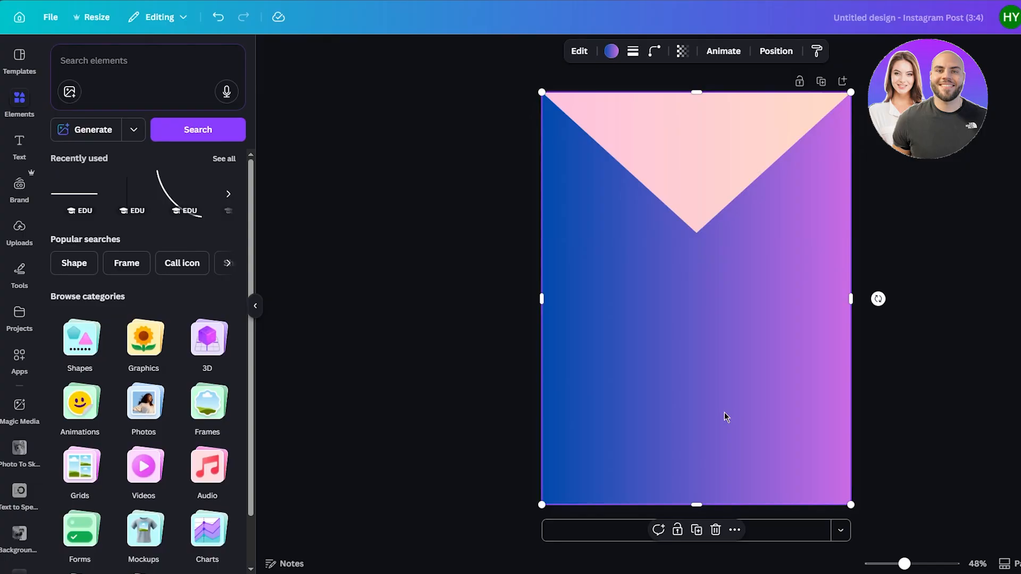
click(930, 371)
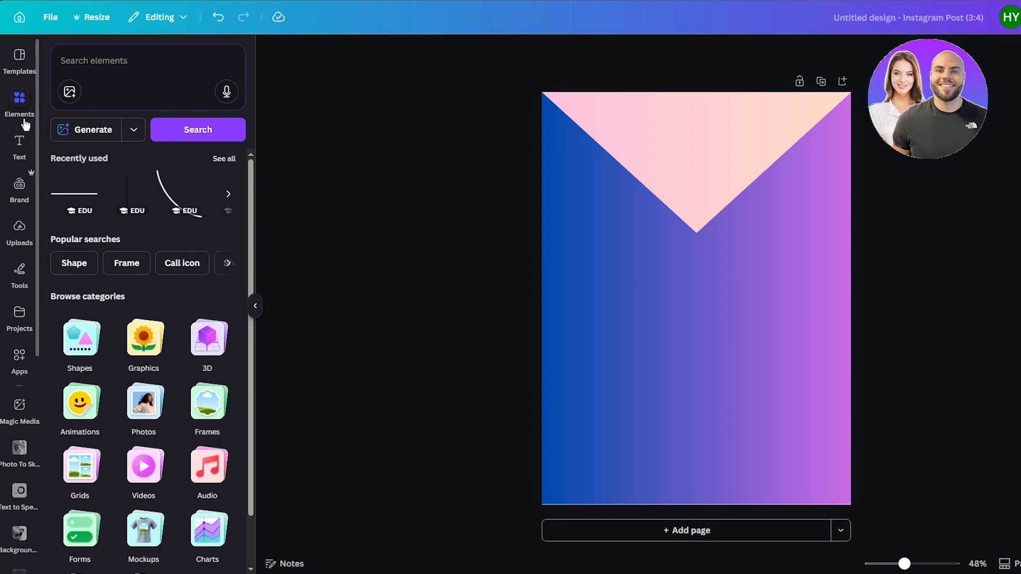
- Search the elements for "rect", add a rectangle, widen it and centre it on the page below the flap's tip
click(112, 78)
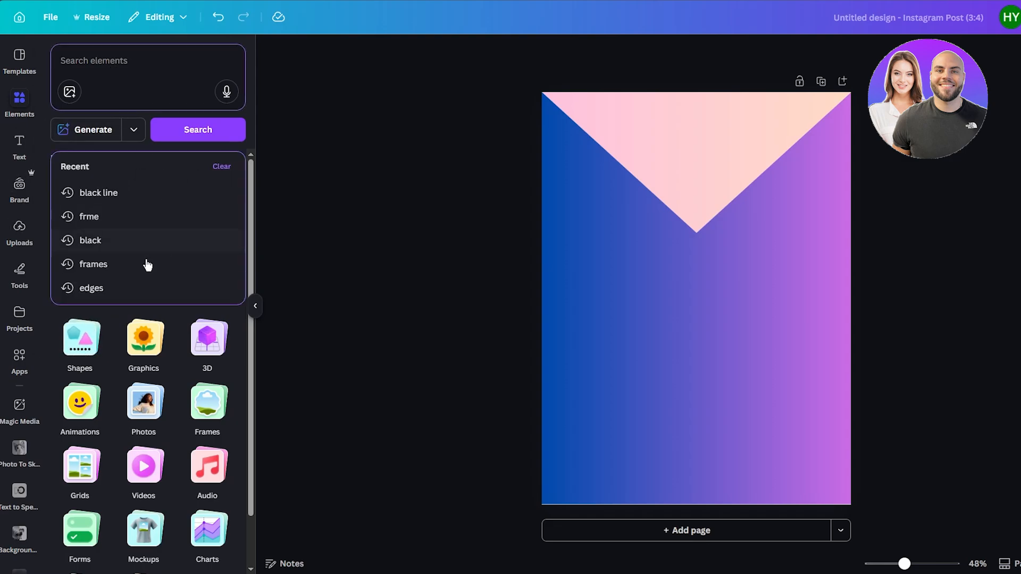
text(re)
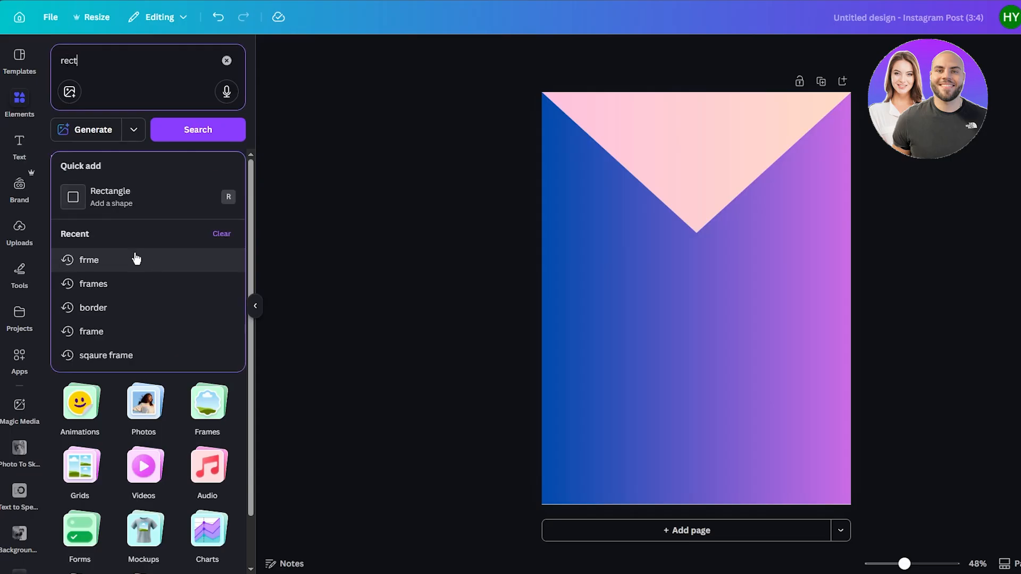
text(ct)
click(137, 198)
drag(650, 299, 580, 299)
drag(744, 344, 718, 353)
click(718, 351)
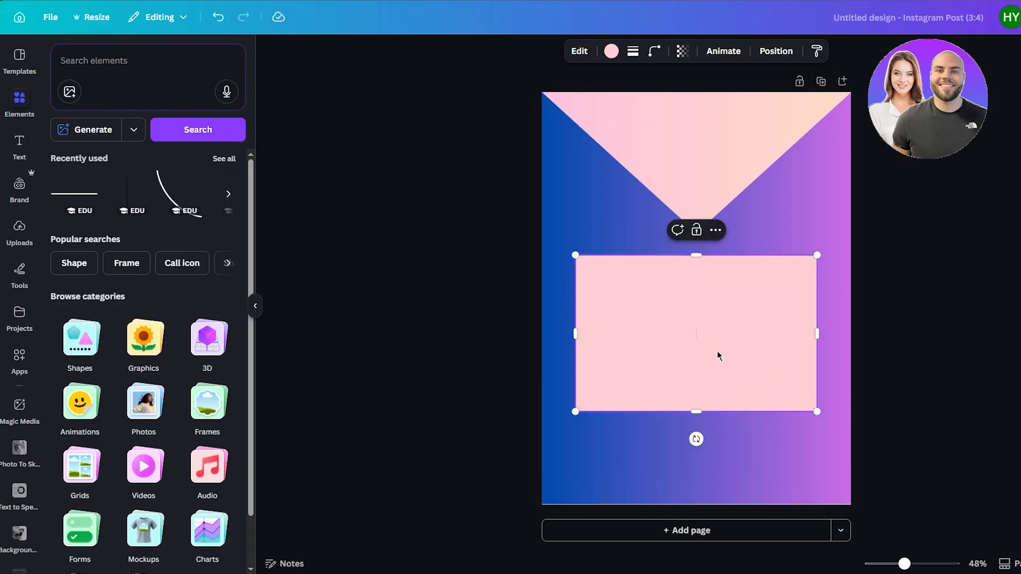
key(Escape)
- Add the "Coffee Break" font combination, shrink it to size 81.3 and centre it along the pink rectangle's upper edge
click(9, 150)
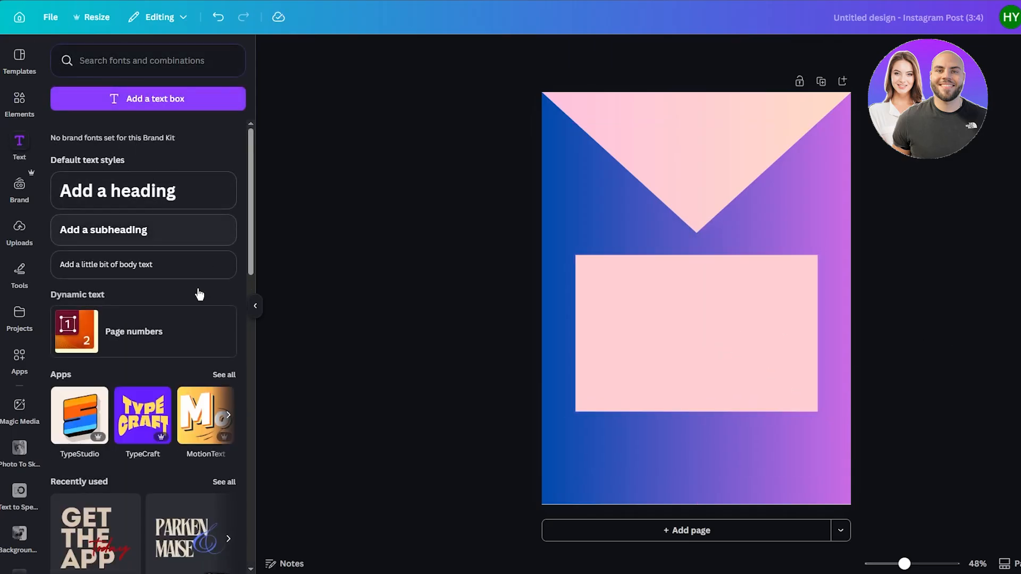
scroll(133, 271, down, 7)
scroll(125, 274, up, 1)
click(109, 294)
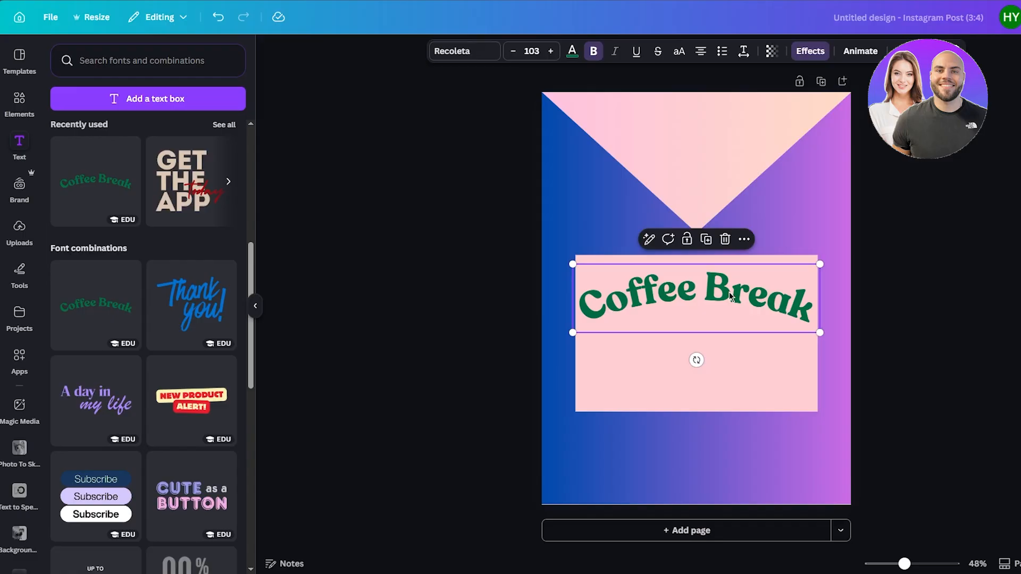
click(599, 254)
mouse_move(696, 293)
mouse_down()
mouse_move(715, 289)
mouse_move(700, 278)
mouse_up()
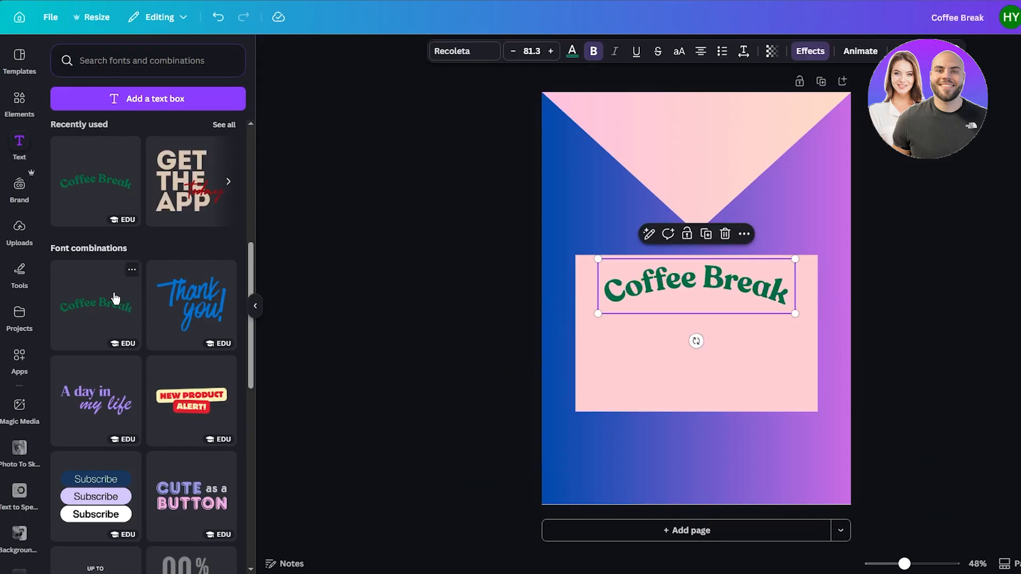
- Add the "70% off" font combination over the pink rectangle and replace its description line with "YOU ARE INVITED!"
scroll(114, 282, down, 6)
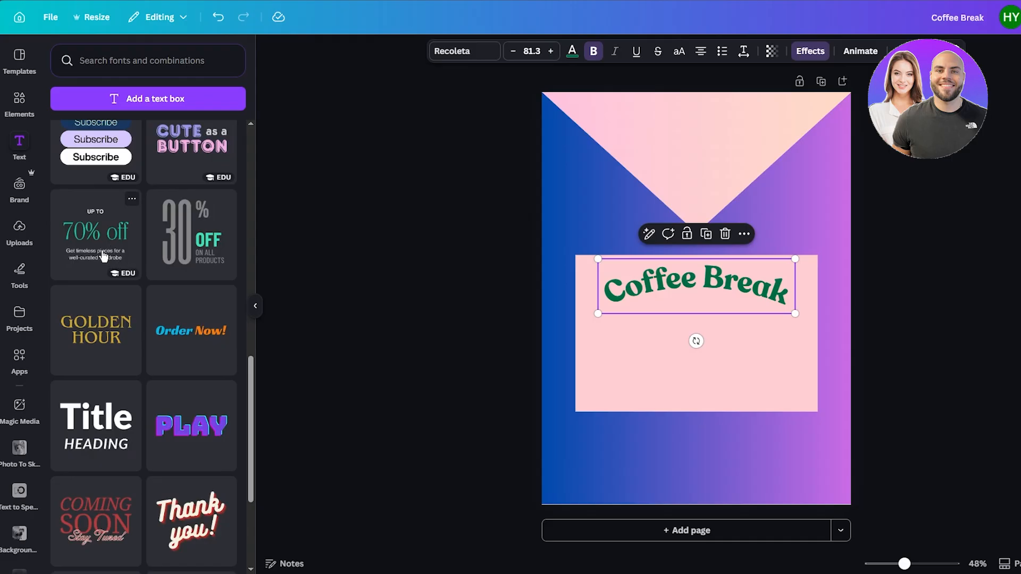
drag(105, 257, 739, 349)
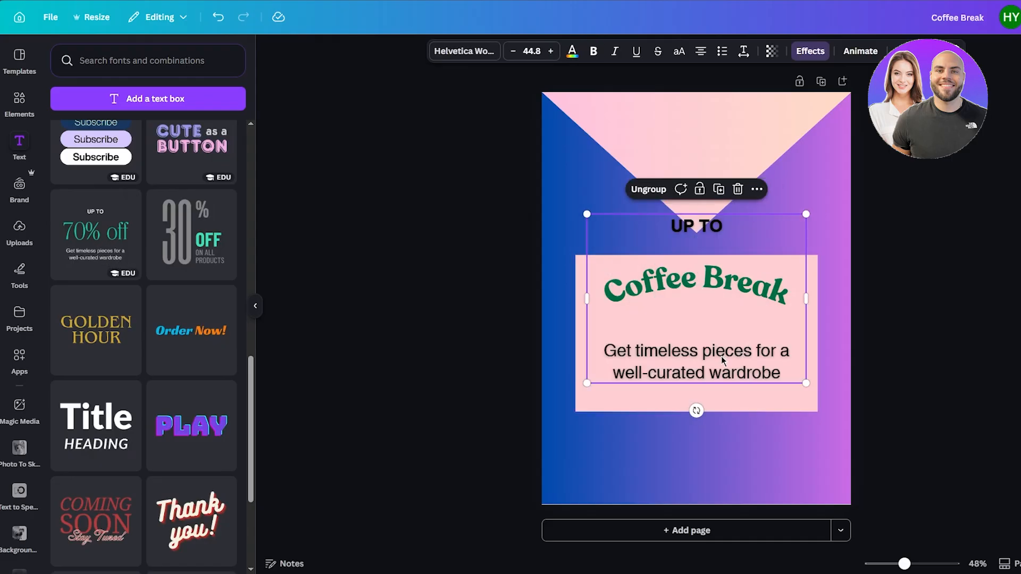
double_click(721, 356)
text(YOU A)
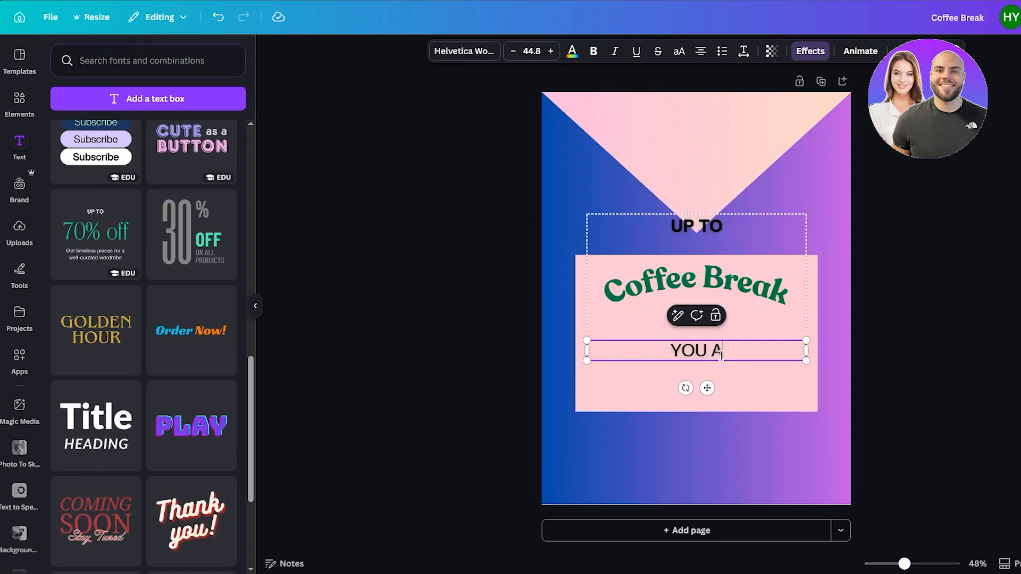
text(RE INVITED!)
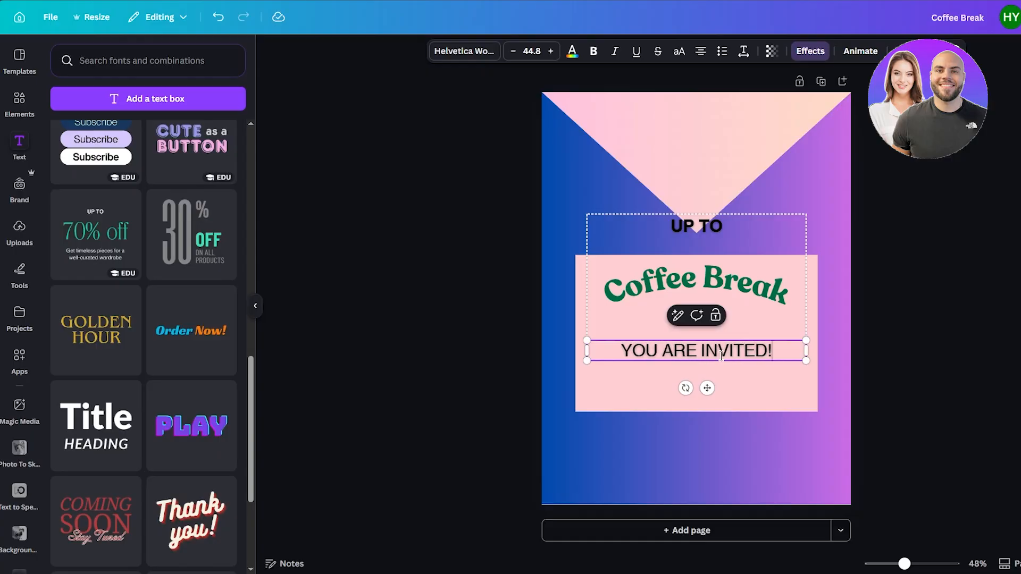
- Extend the invitation line to "YOU ARE INVITED!!!" and move it up closer to the "Coffee Break" text
text(!!)
click(972, 345)
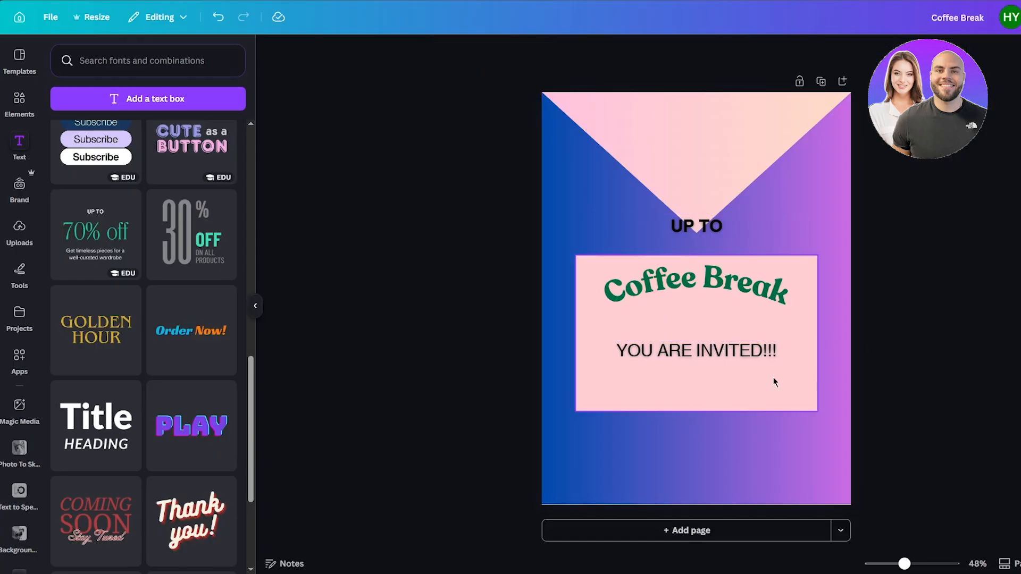
drag(729, 352, 731, 334)
- Delete the "UP TO" text and shorten the pink rectangle from its lower edge to fit the two remaining text lines
click(701, 215)
key(Delete)
click(983, 255)
click(699, 411)
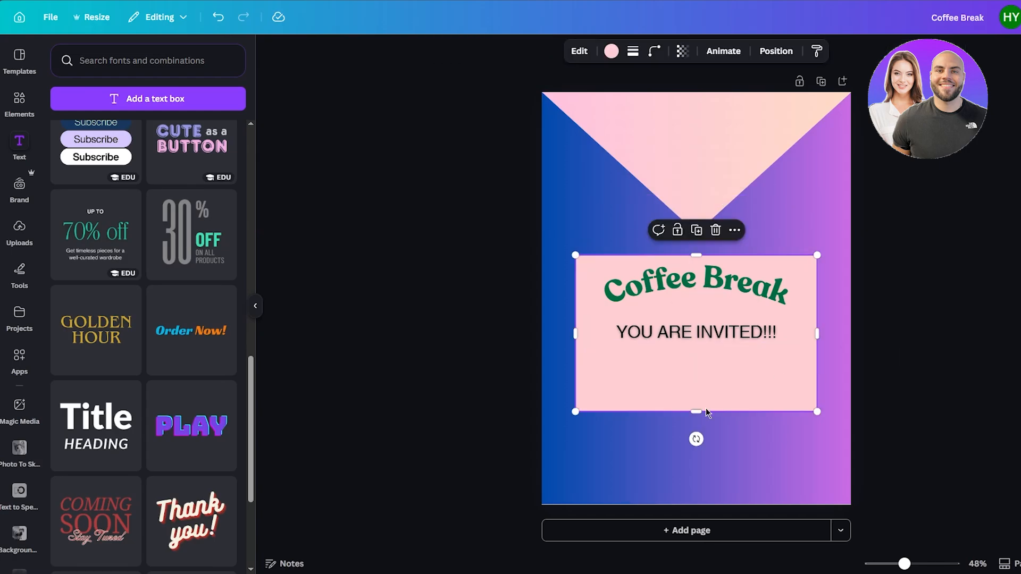
drag(699, 413, 714, 365)
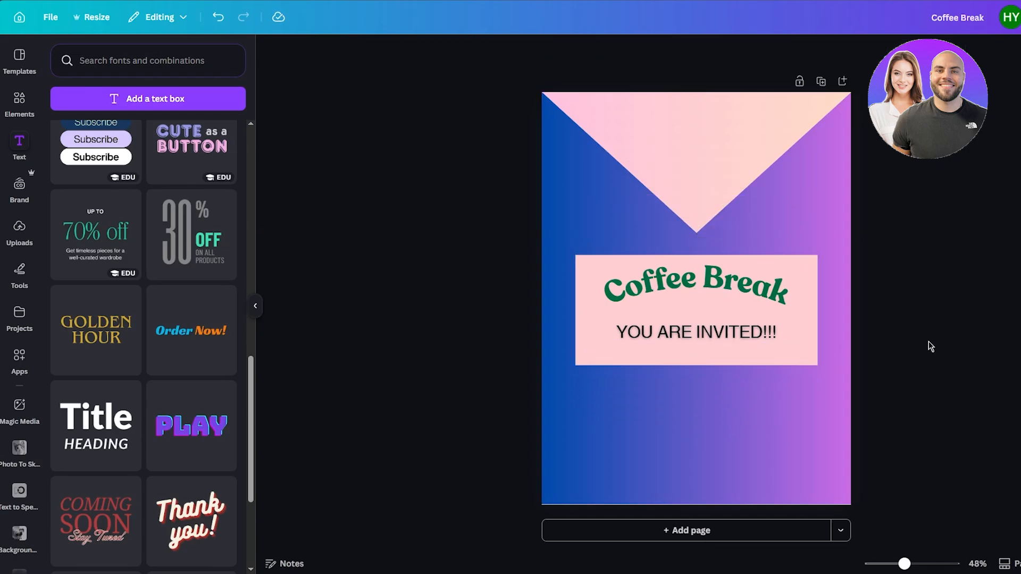
- Try moving the triangle flap sideways off the page and undo the move
drag(766, 395, 629, 287)
click(607, 290)
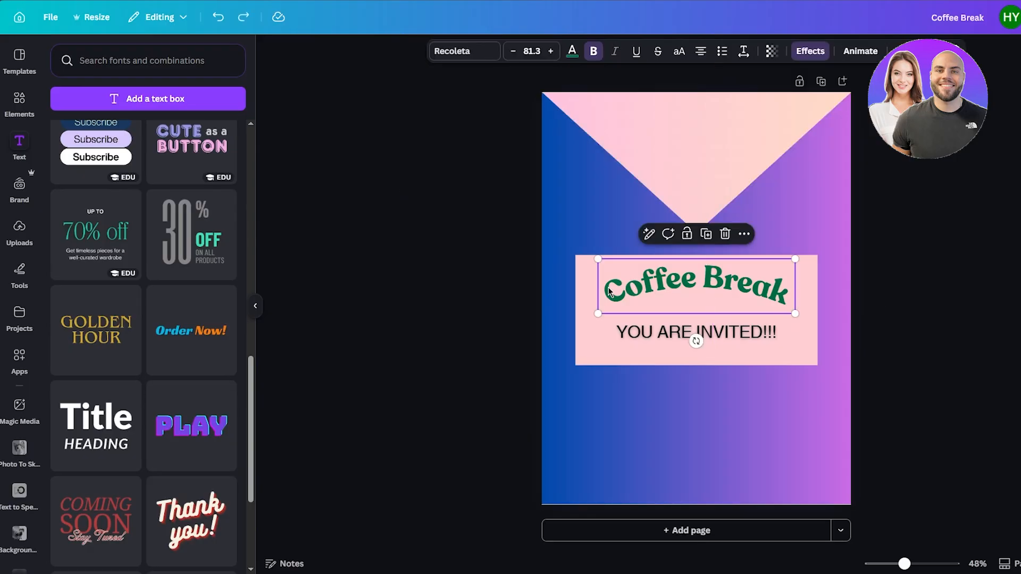
click(676, 336)
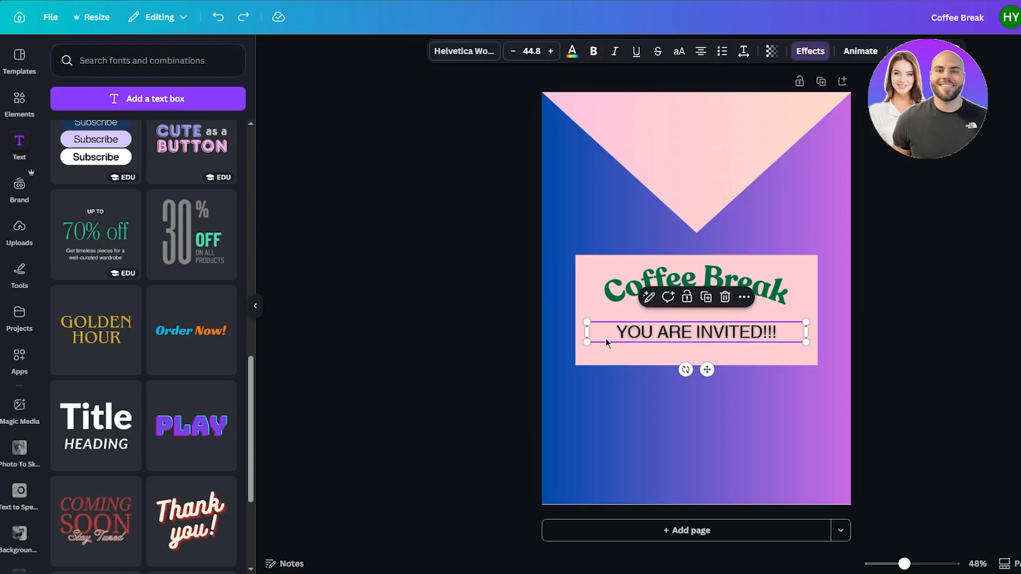
click(612, 317)
drag(618, 218, 372, 219)
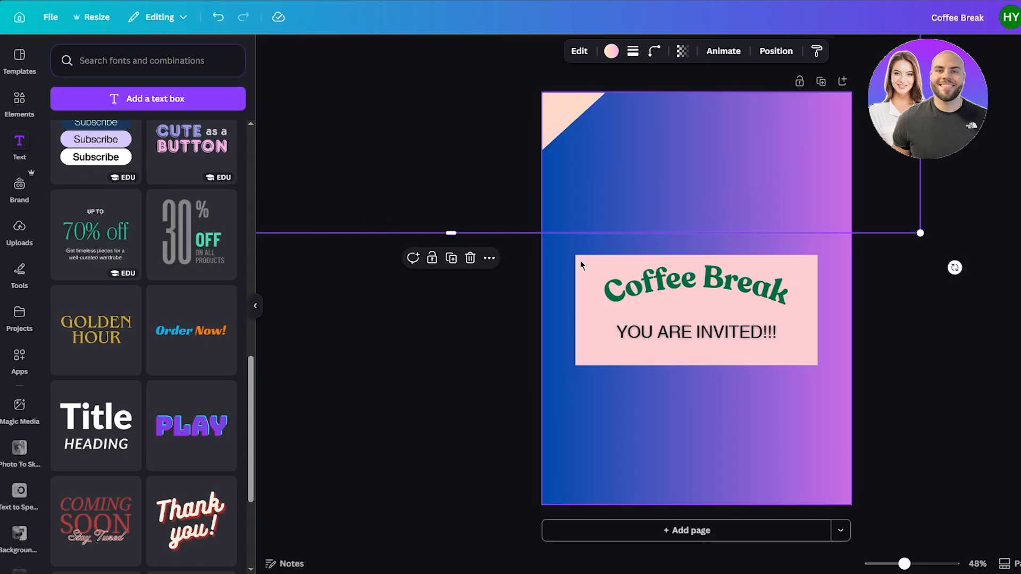
key(ctrl+z)
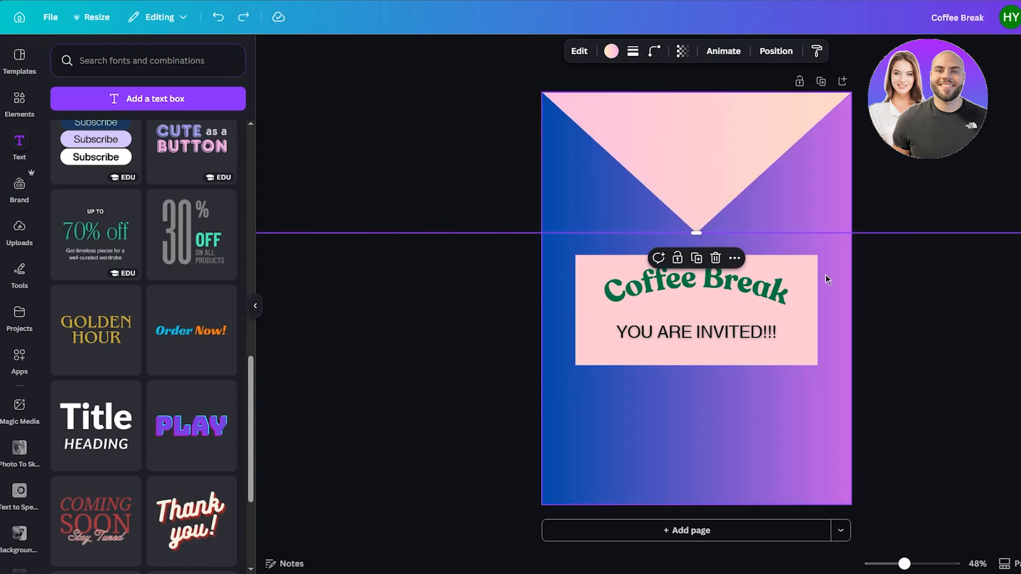
click(748, 299)
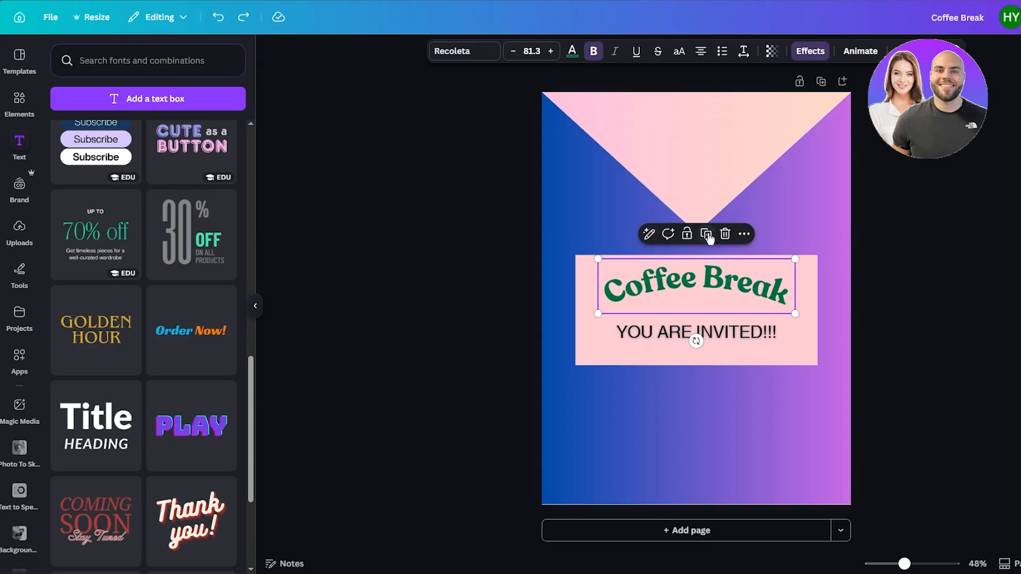
click(745, 235)
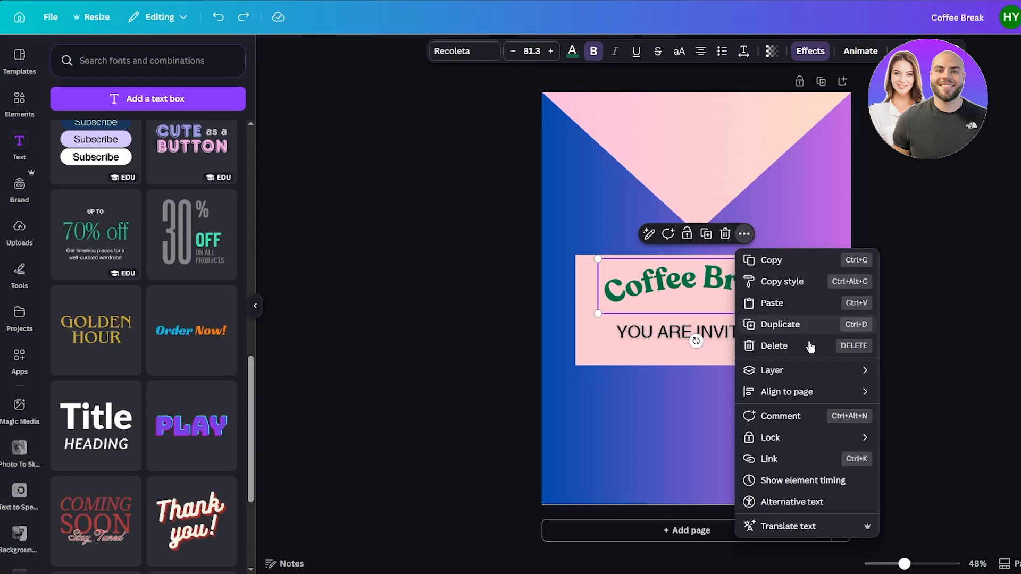
mouse_move(805, 368)
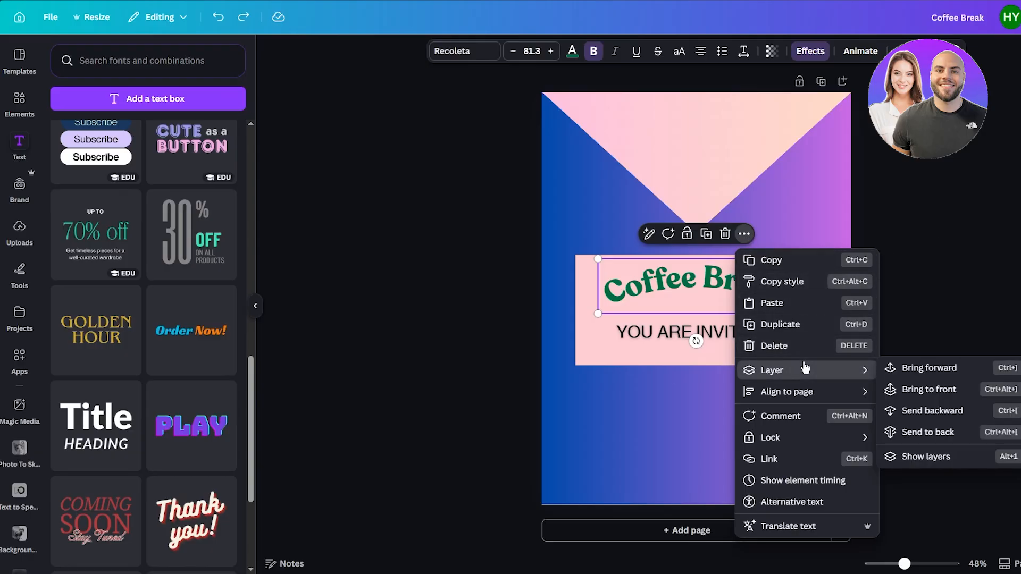
click(940, 297)
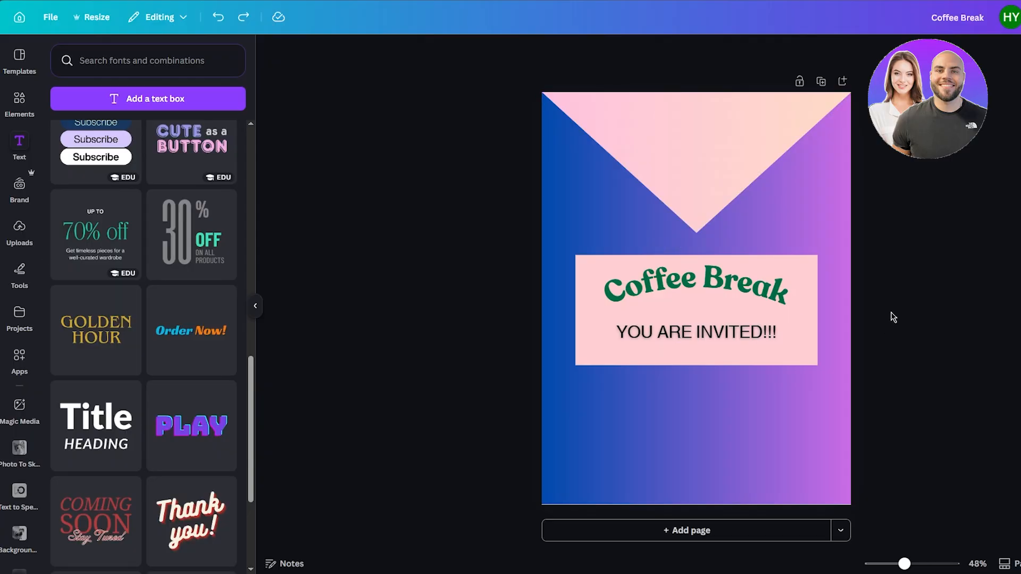
- Browse the element animations for the triangle flap and the animations for the whole page
click(690, 187)
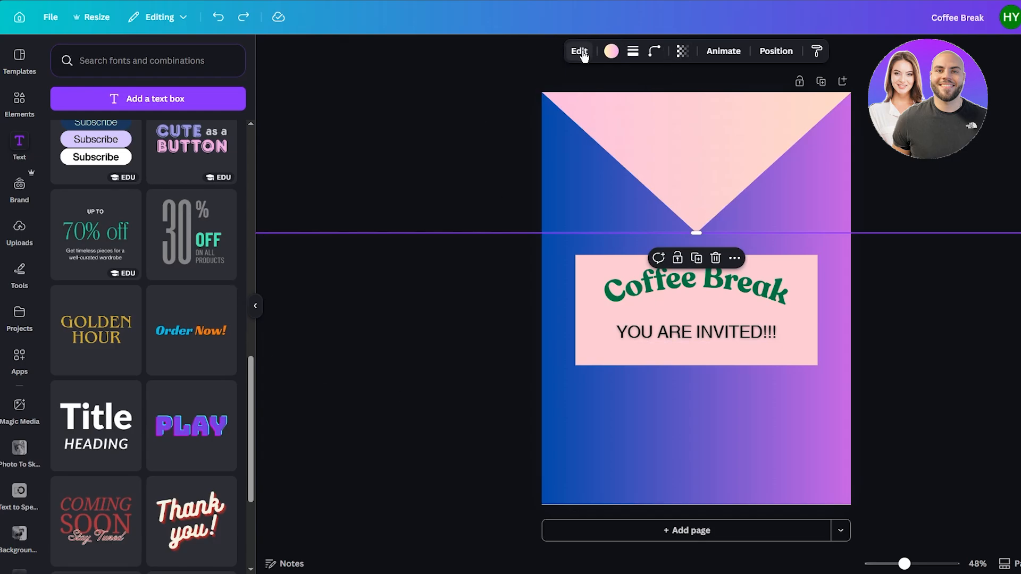
click(723, 51)
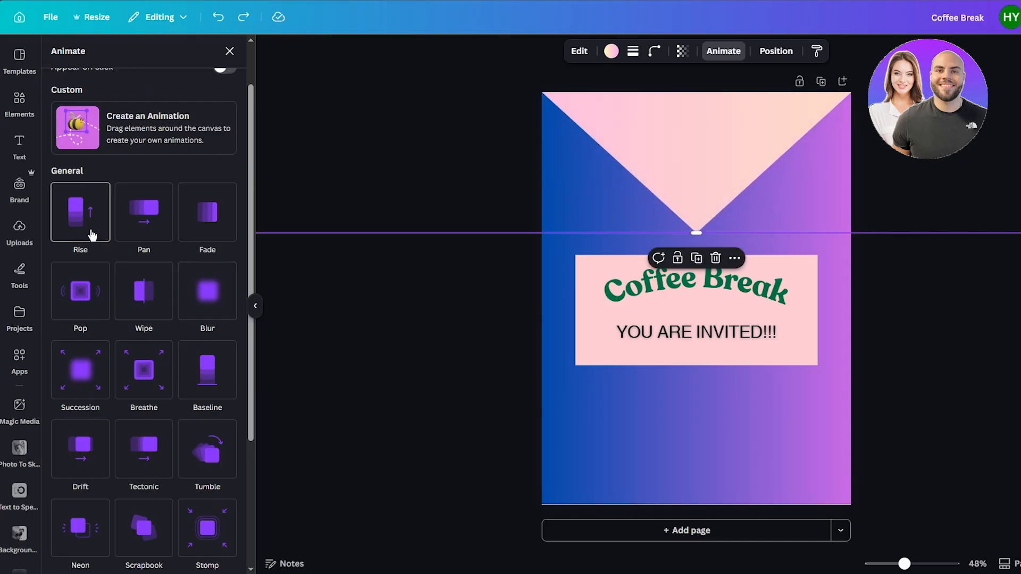
scroll(142, 218, up, 2)
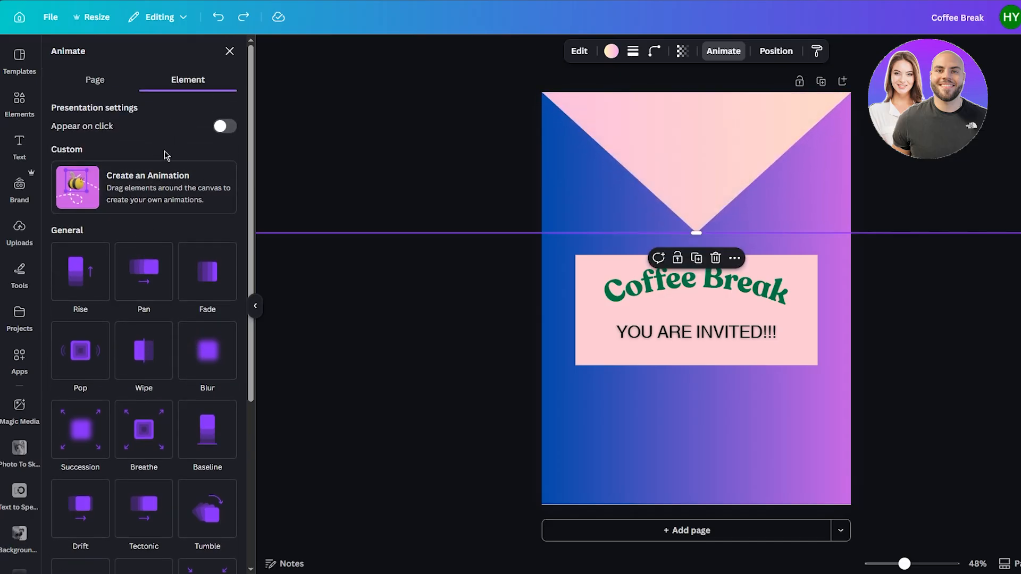
scroll(157, 180, down, 5)
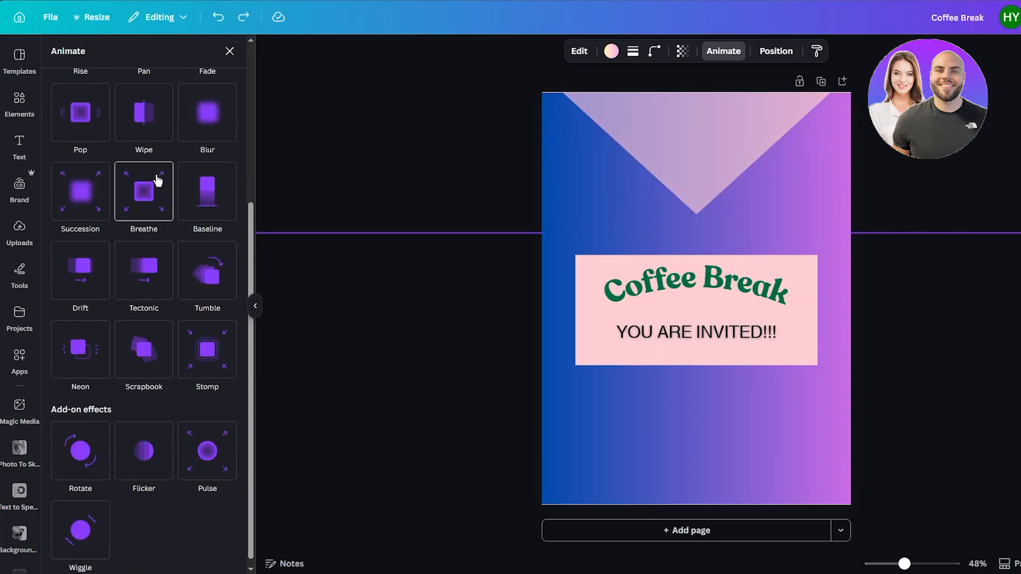
scroll(148, 401, up, 4)
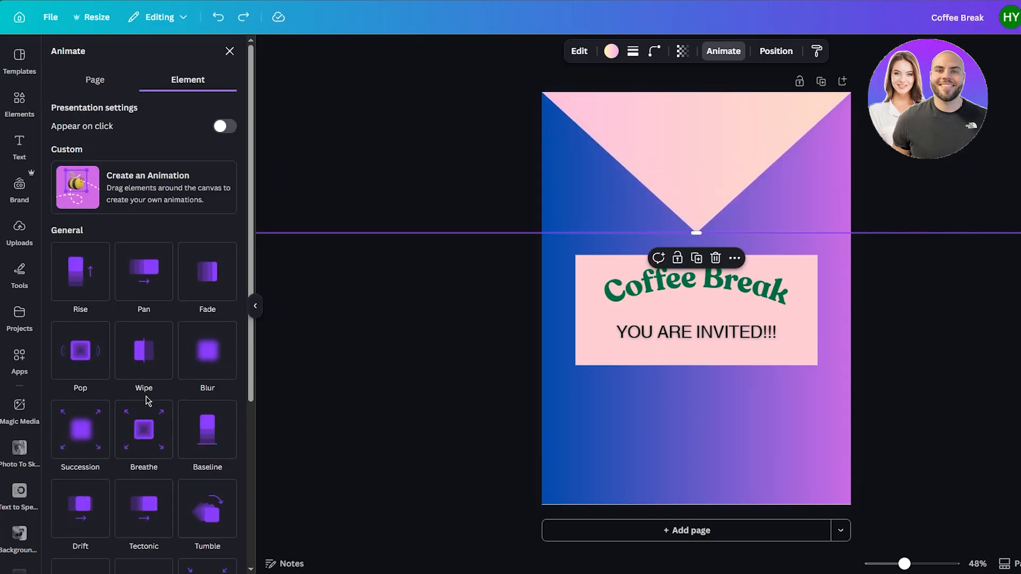
click(95, 80)
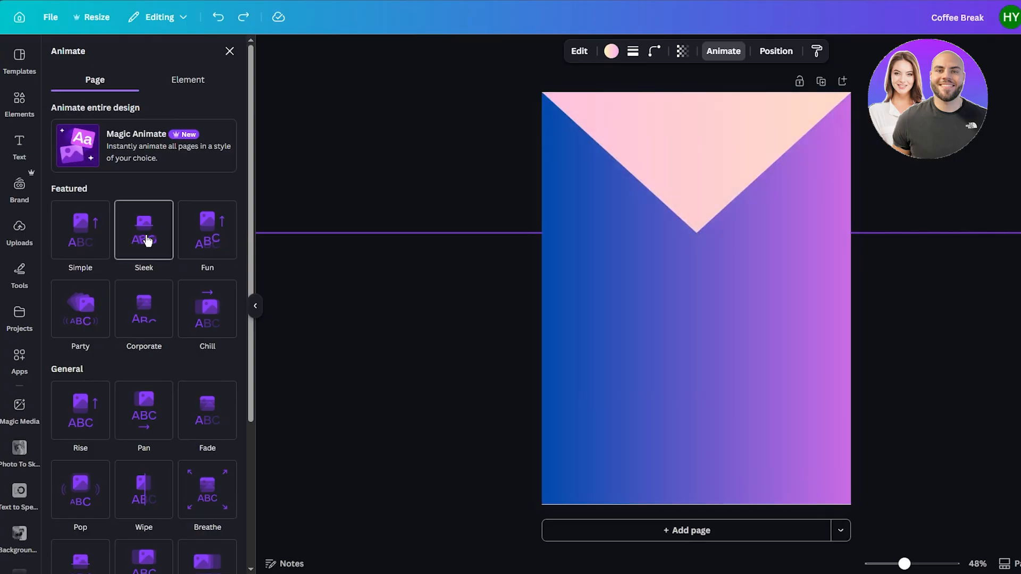
scroll(147, 244, down, 4)
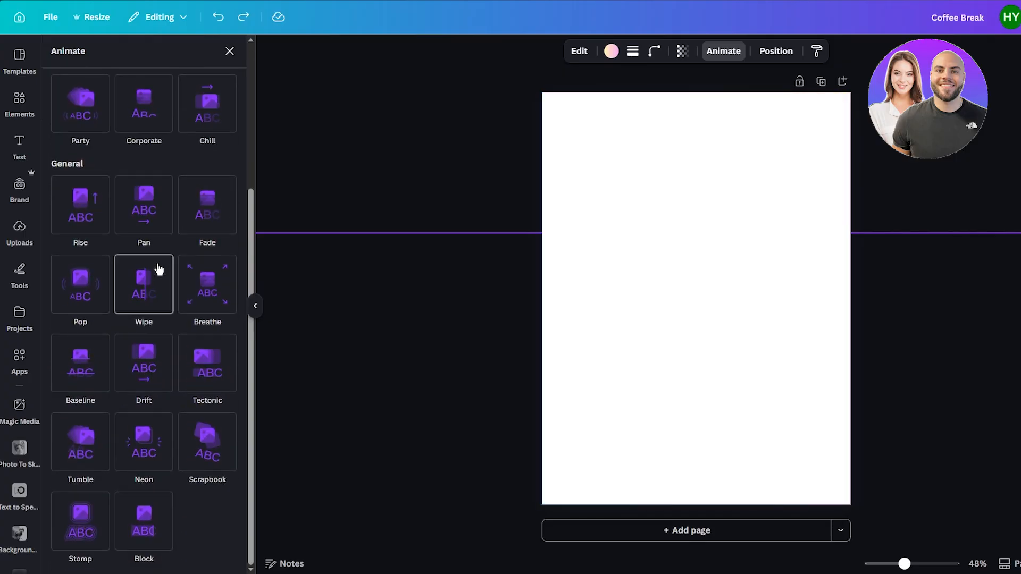
click(969, 353)
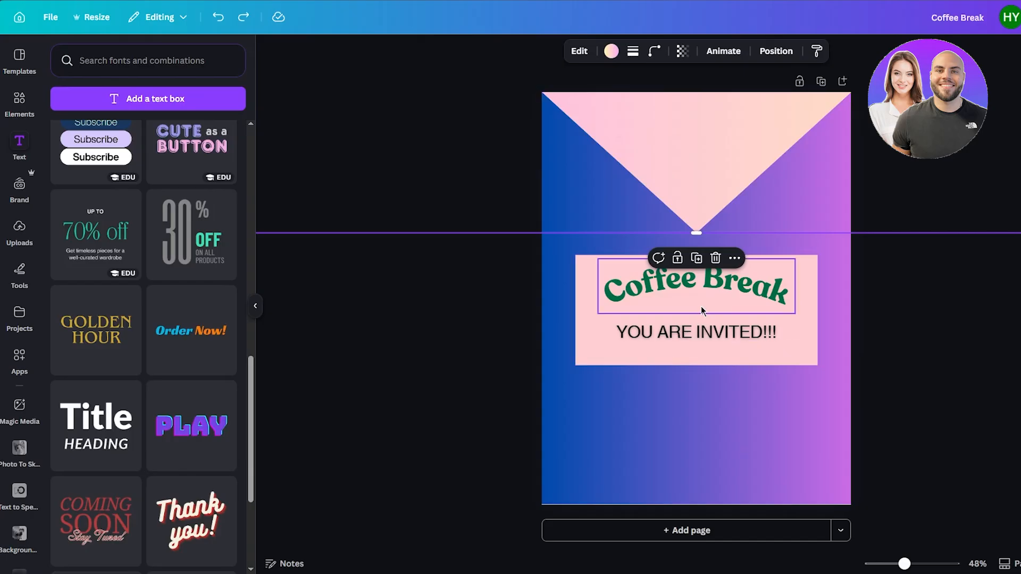
- Group the pink rectangle with the "Coffee Break" and "YOU ARE INVITED!!!" texts
click(700, 305)
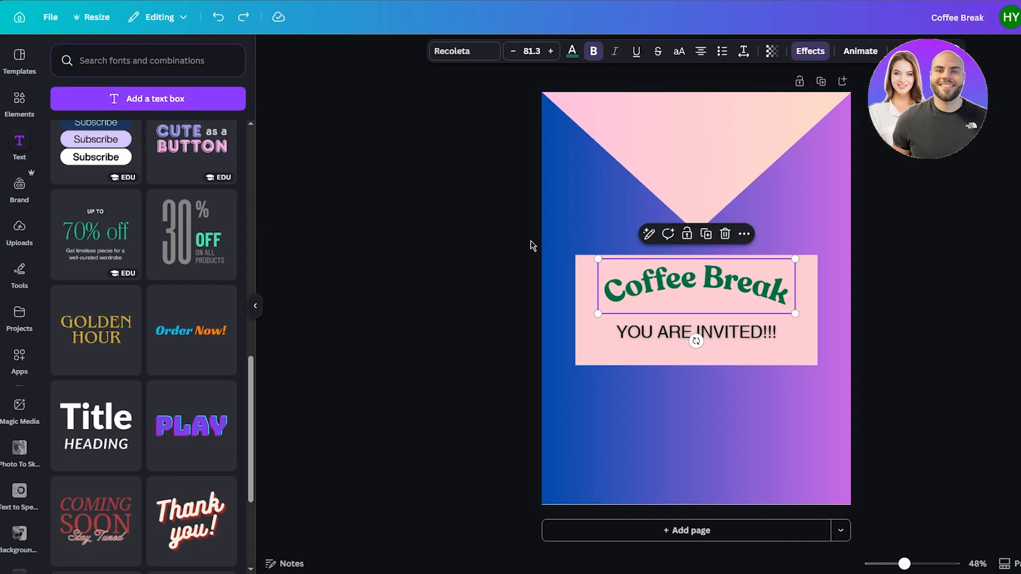
drag(528, 240, 872, 381)
right_click(719, 311)
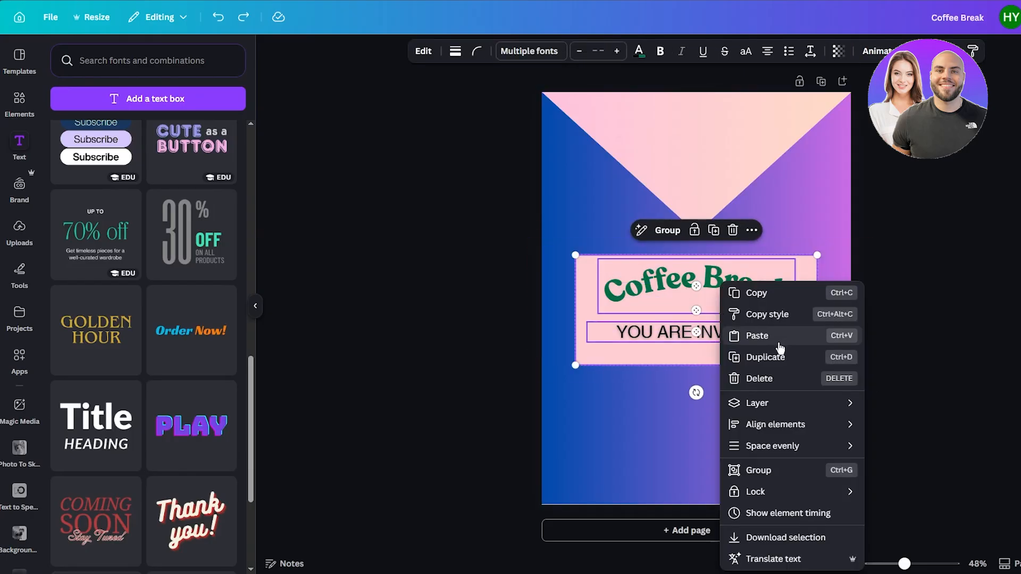
click(786, 471)
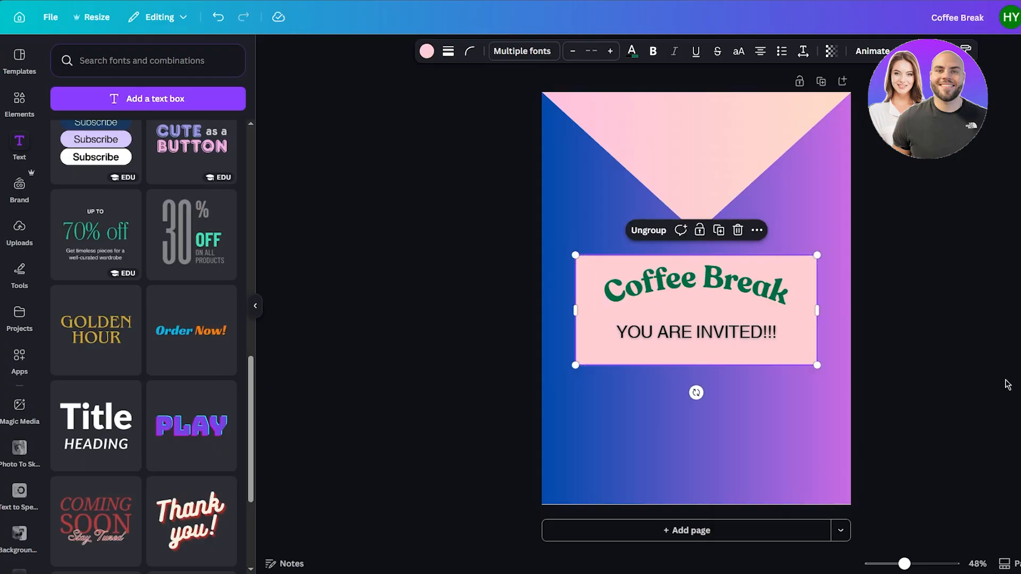
- Move the grouped invitation card up over the triangle flap and make it fully transparent
drag(791, 272, 792, 139)
click(831, 51)
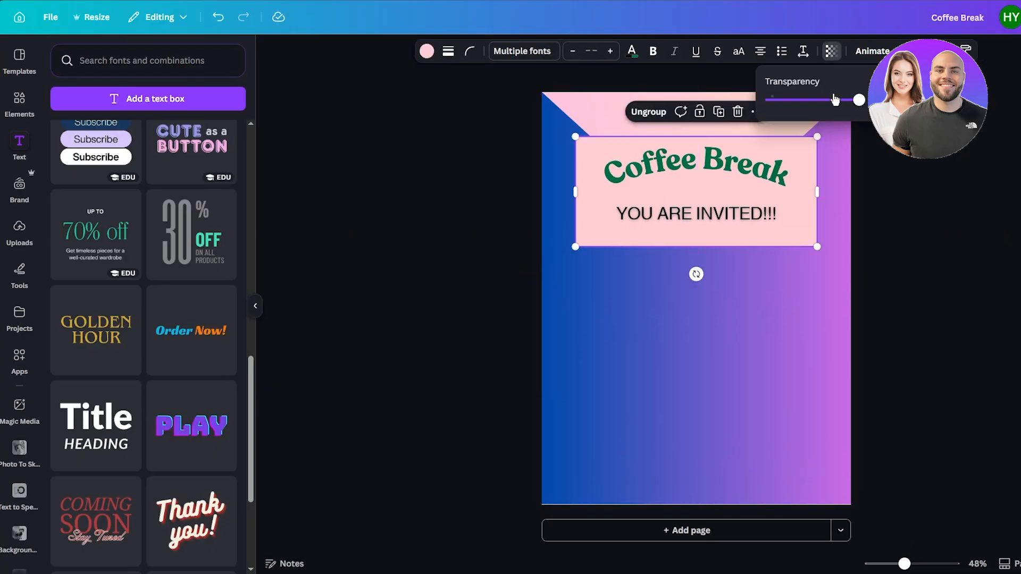
drag(858, 100, 727, 101)
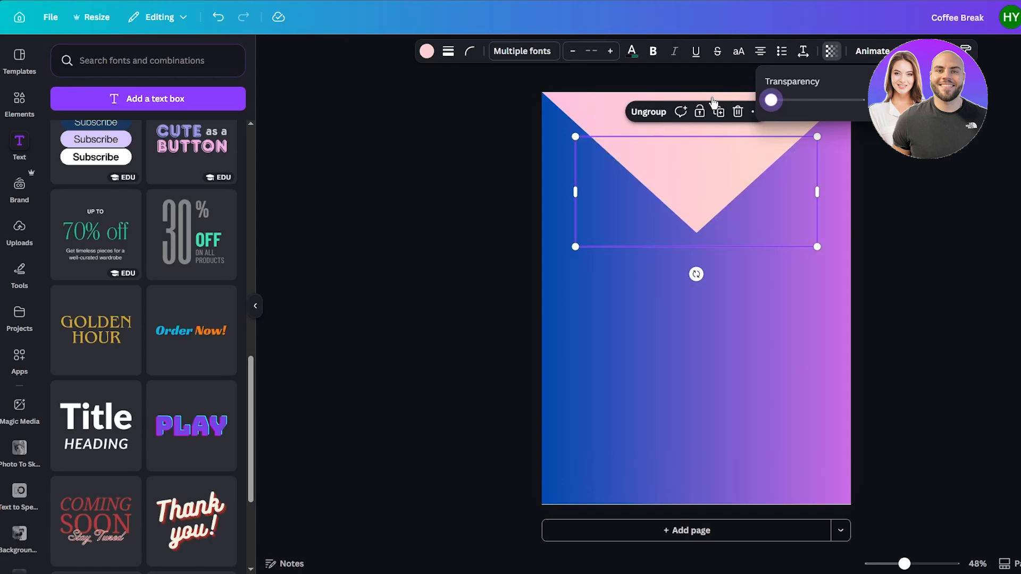
click(996, 179)
- Set the triangle flap's transparency to 57
click(799, 109)
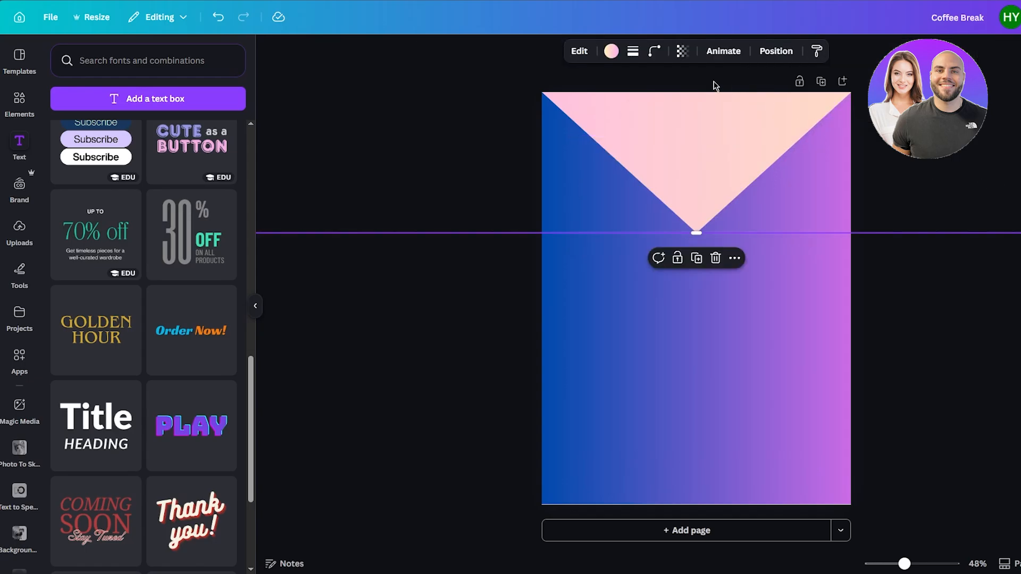
click(725, 53)
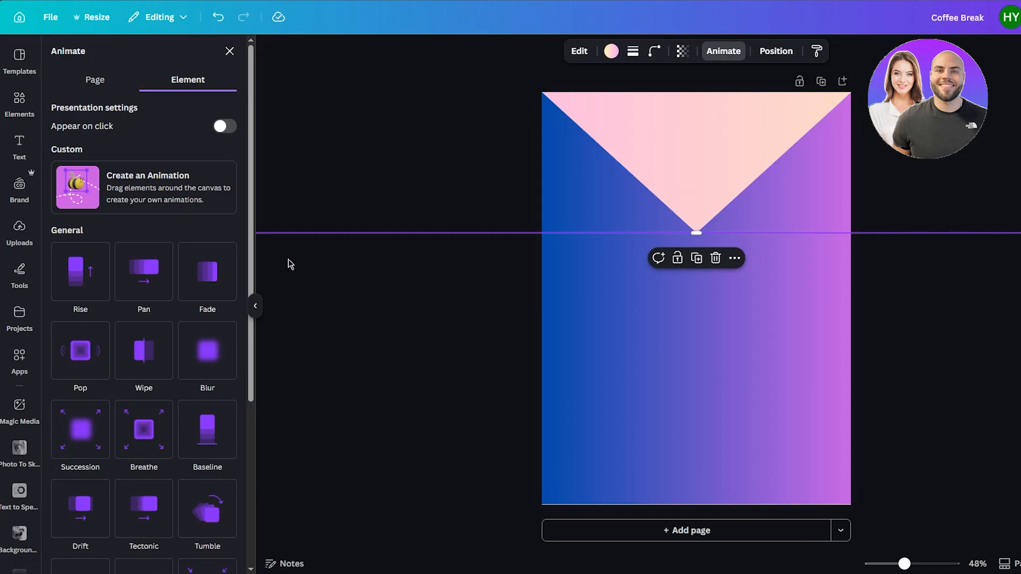
click(682, 51)
drag(712, 100, 673, 101)
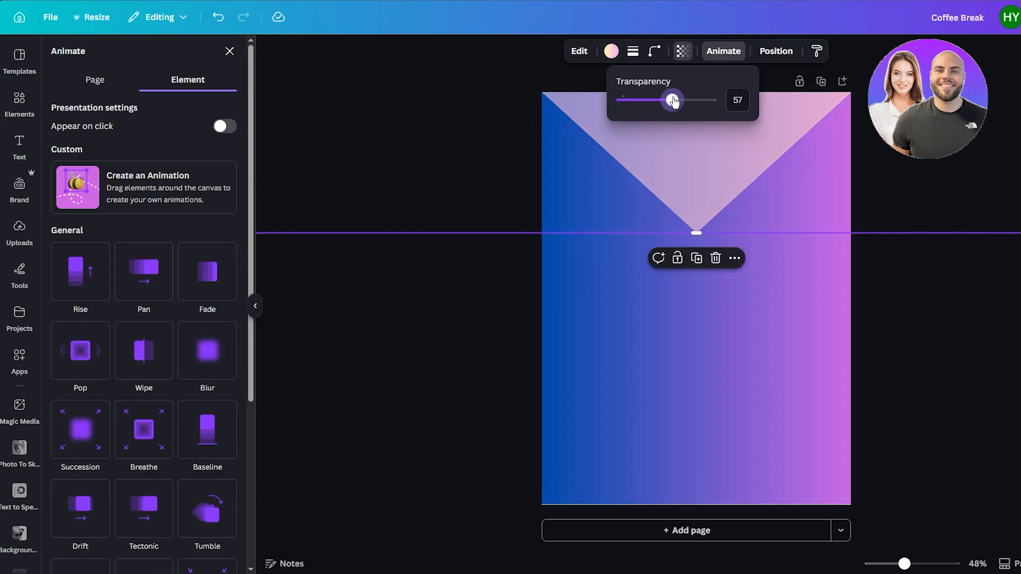
click(985, 175)
- Turn on Appear on click in the animation settings of the invisible invitation card group
click(691, 170)
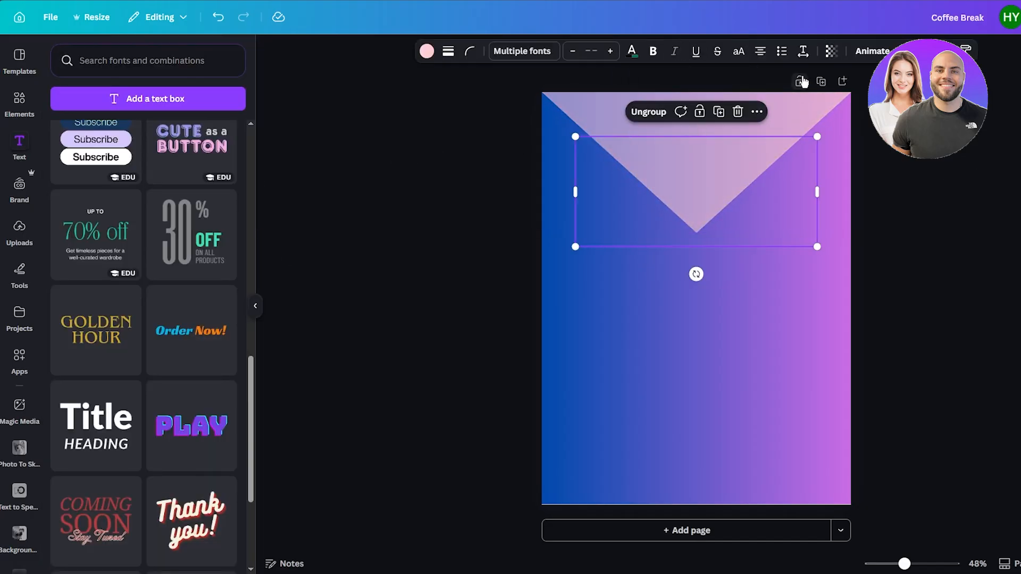
click(864, 51)
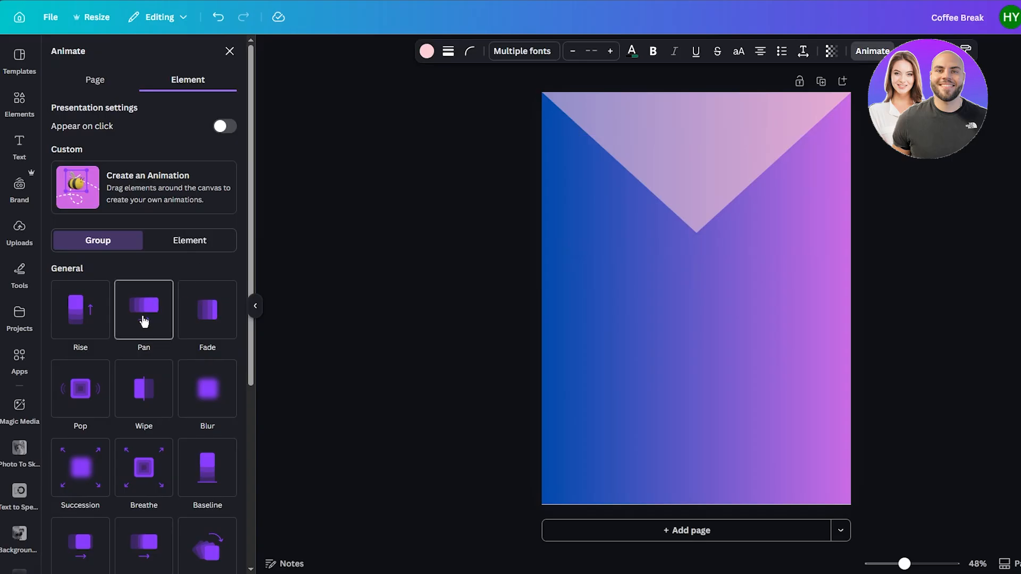
click(225, 126)
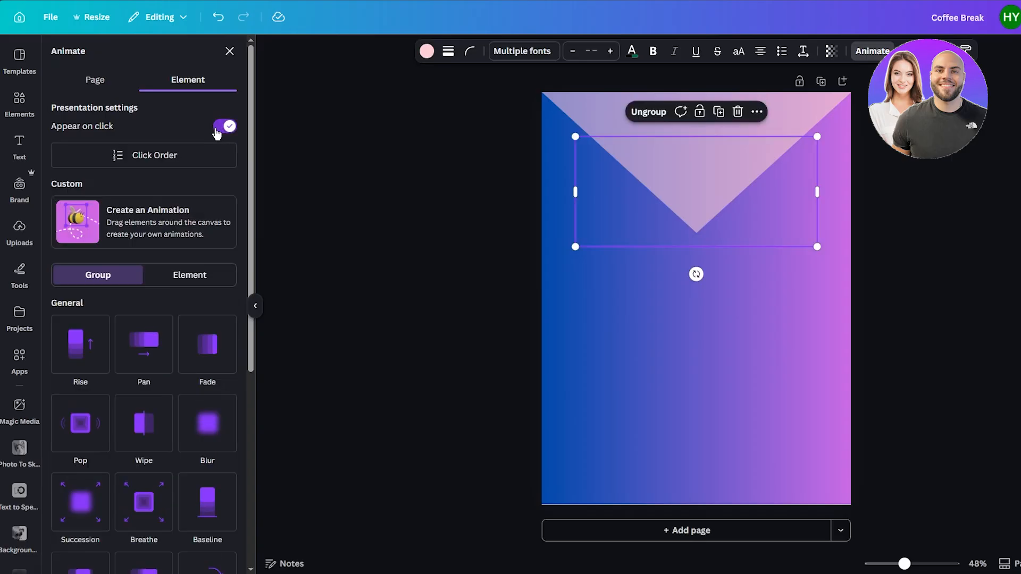
click(175, 162)
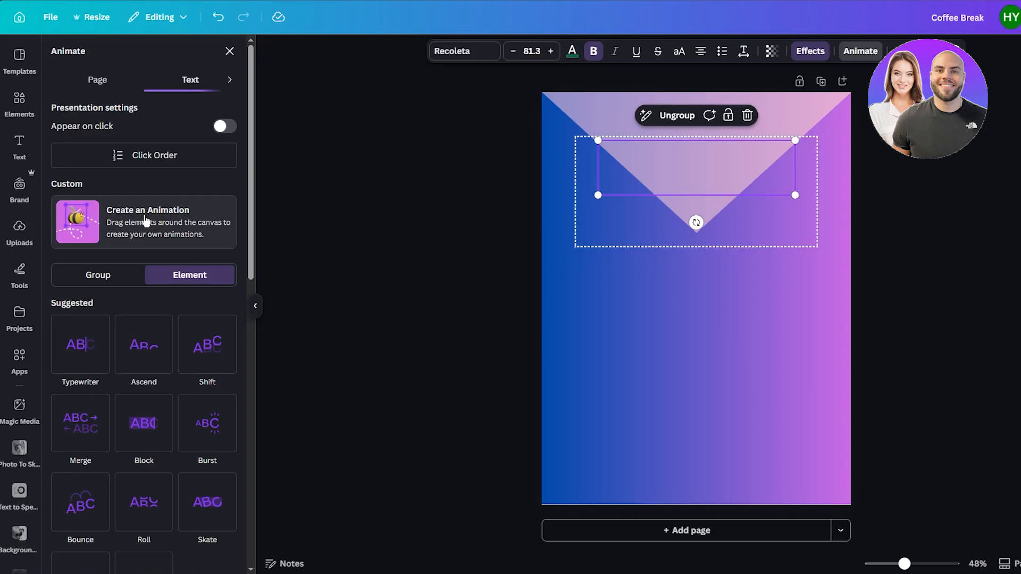
- Create a custom animation for the whole invitation card group by tracing a movement path on the page, and accept it
click(146, 221)
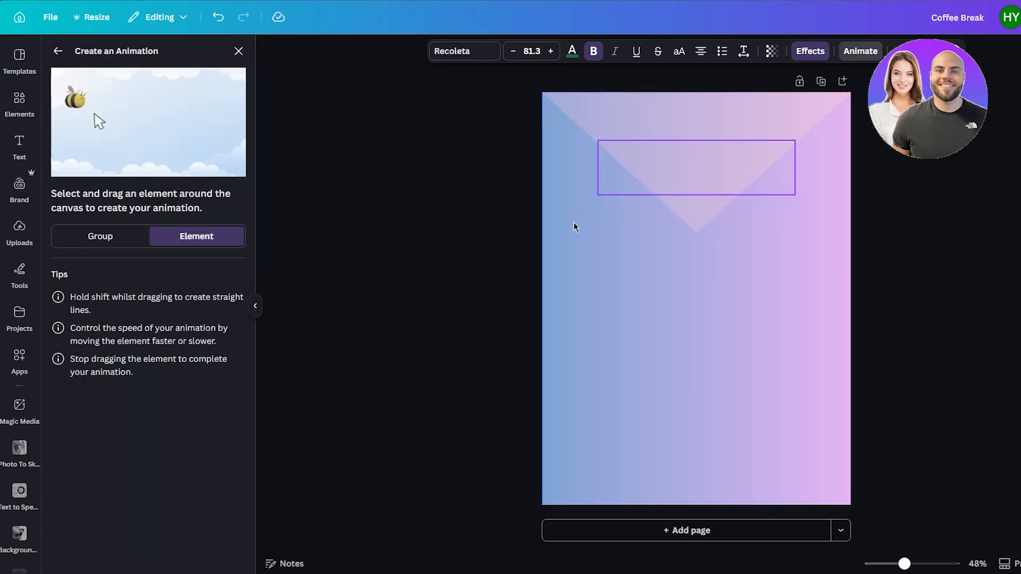
drag(697, 298, 699, 203)
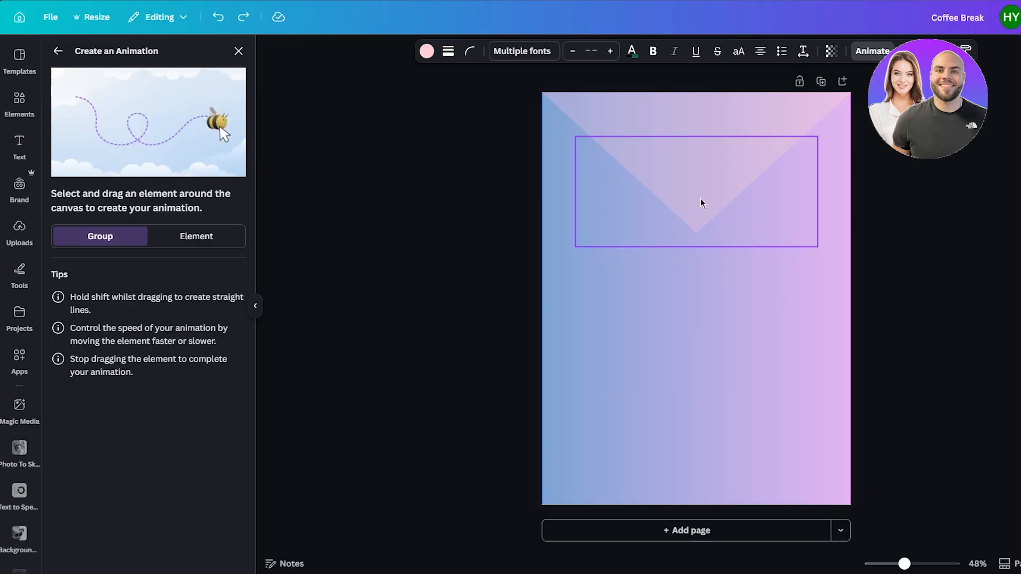
drag(701, 203, 572, 204)
mouse_move(463, 330)
mouse_down()
mouse_move(649, 433)
mouse_move(906, 415)
mouse_move(694, 205)
mouse_up()
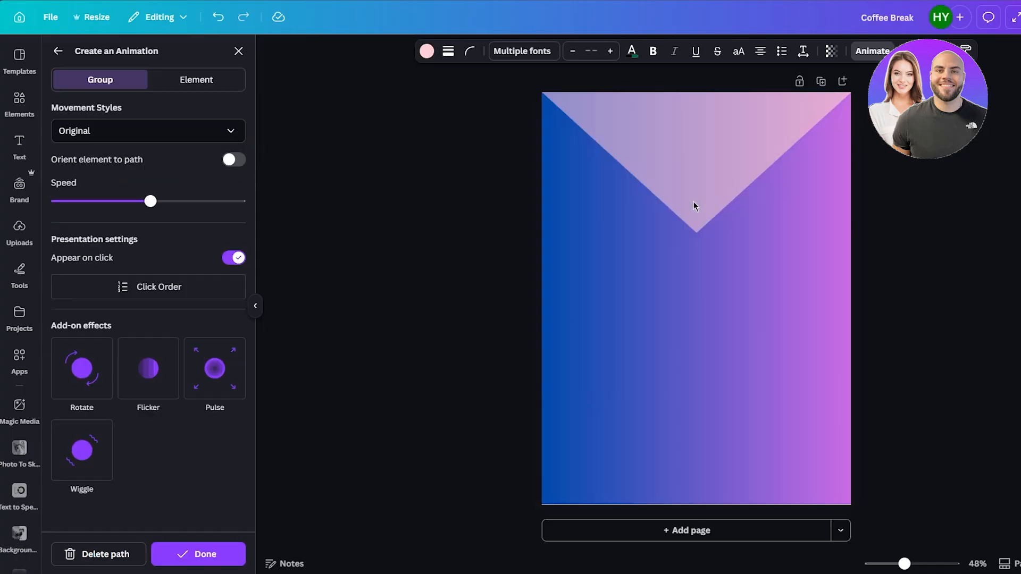
click(213, 553)
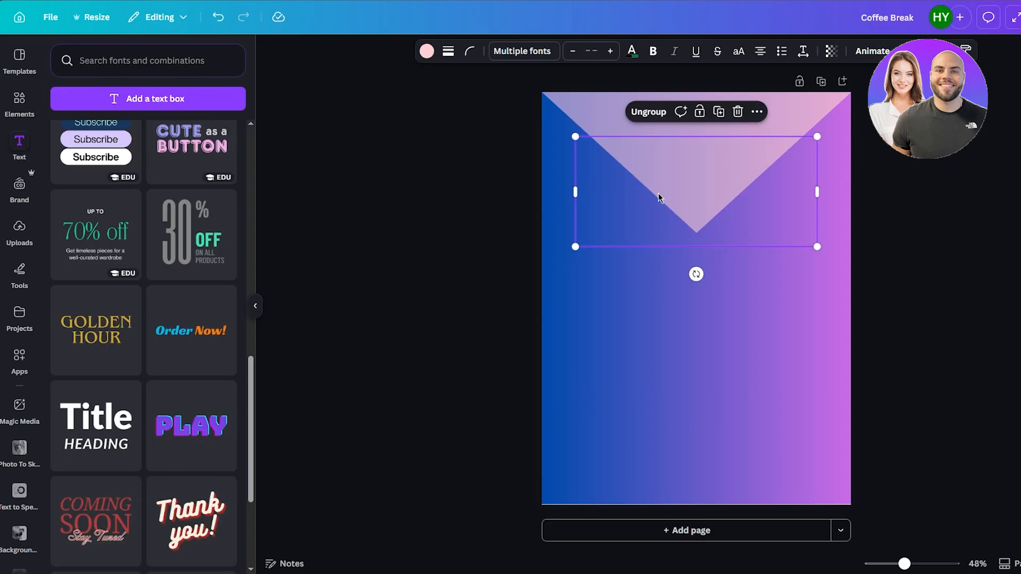
- Make the invisible invitation card group fully opaque again and deselect it
click(831, 50)
drag(817, 99, 864, 103)
click(941, 193)
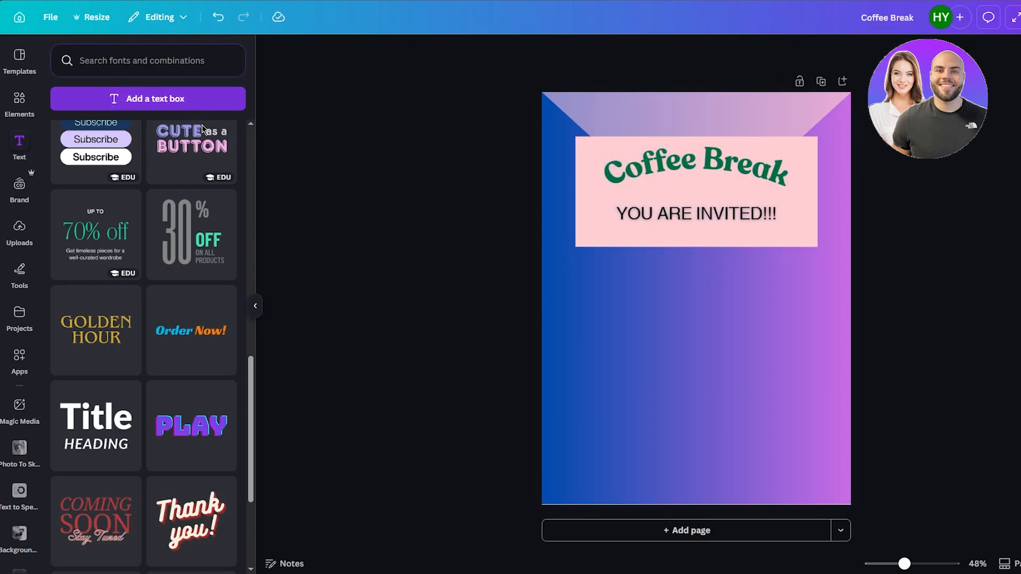
- Open the design's download options and examine the available file types
click(1012, 17)
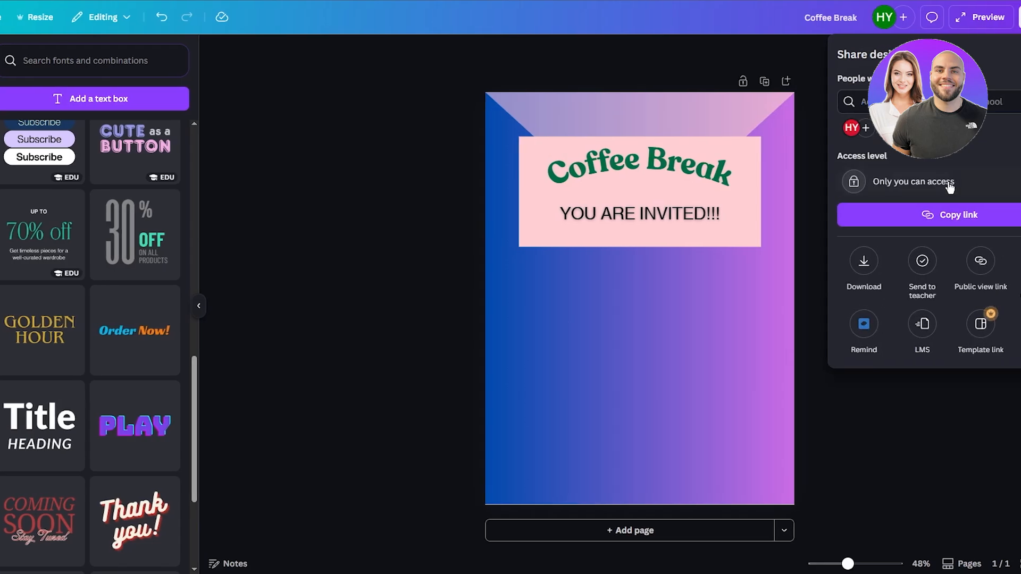
click(829, 262)
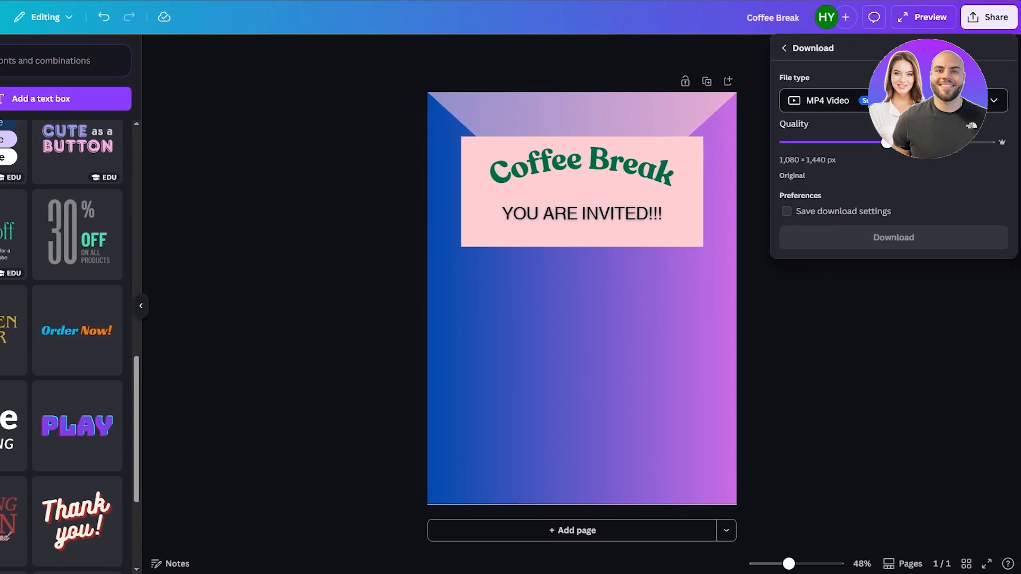
click(851, 100)
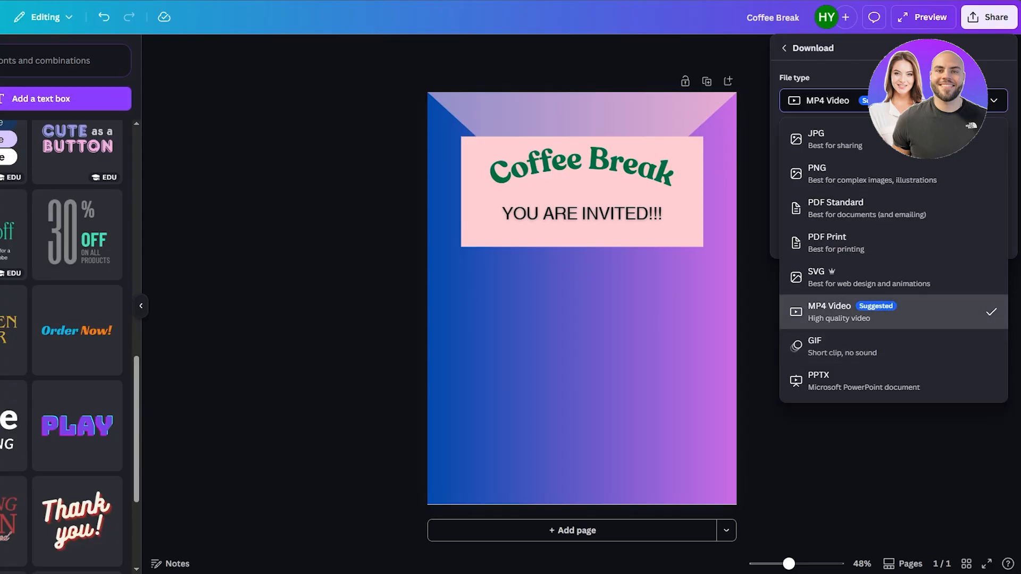
- Apply the Fade animation to the triangle flap, set to play on enter, and deselect the flap
click(376, 197)
click(609, 51)
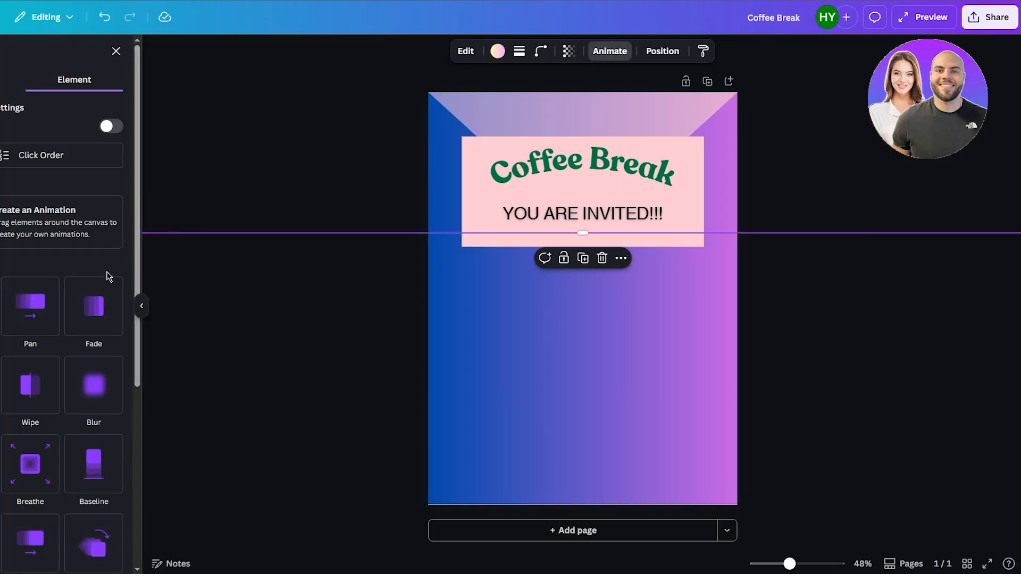
click(100, 304)
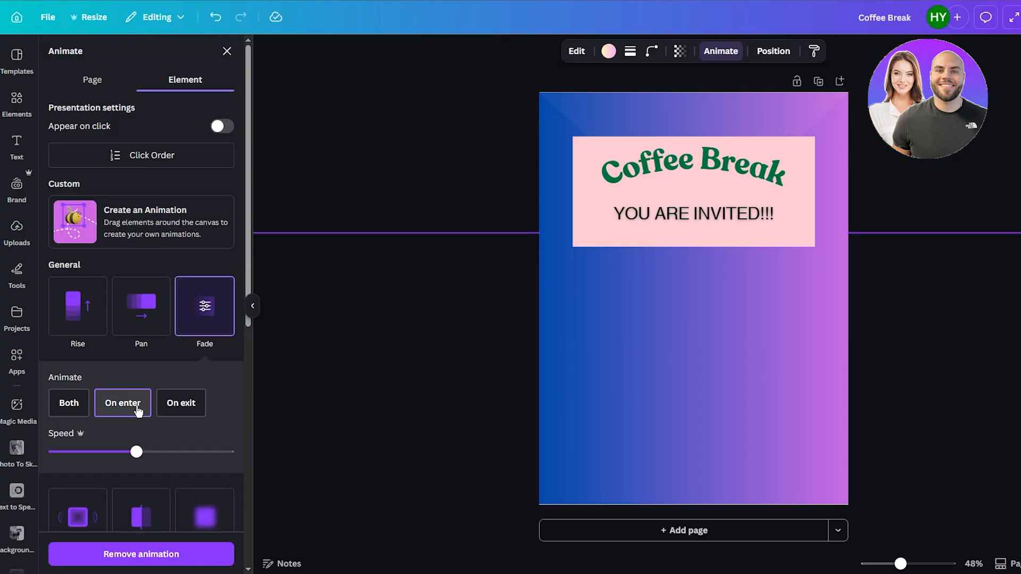
click(456, 335)
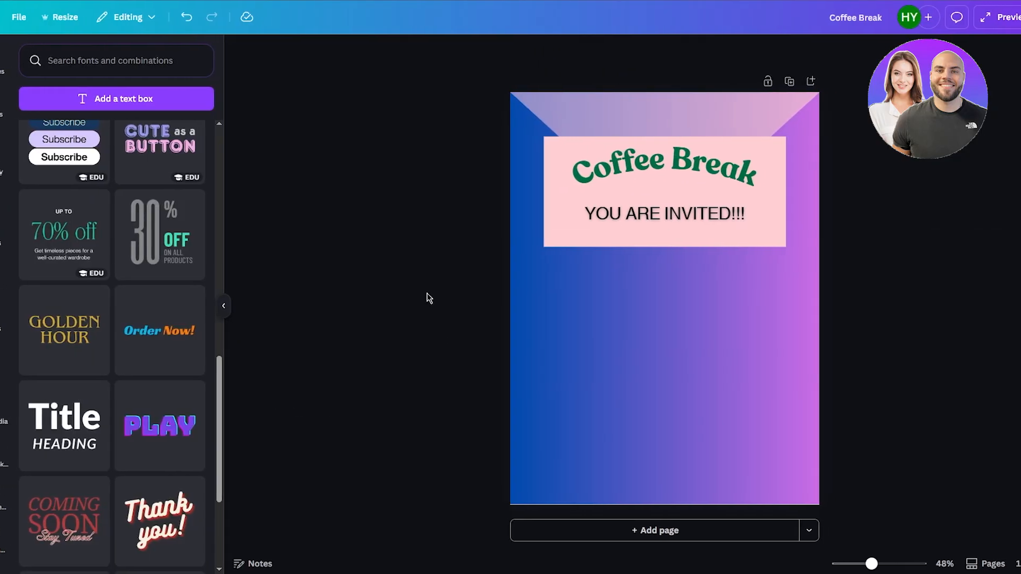
- Preview the animated invitation and exit the preview
click(1003, 17)
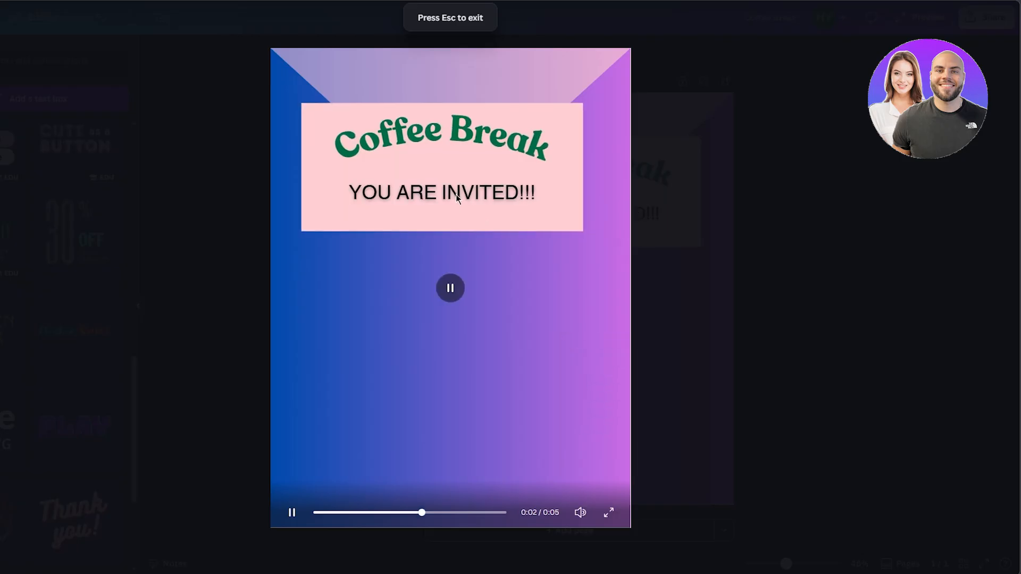
key(Escape)
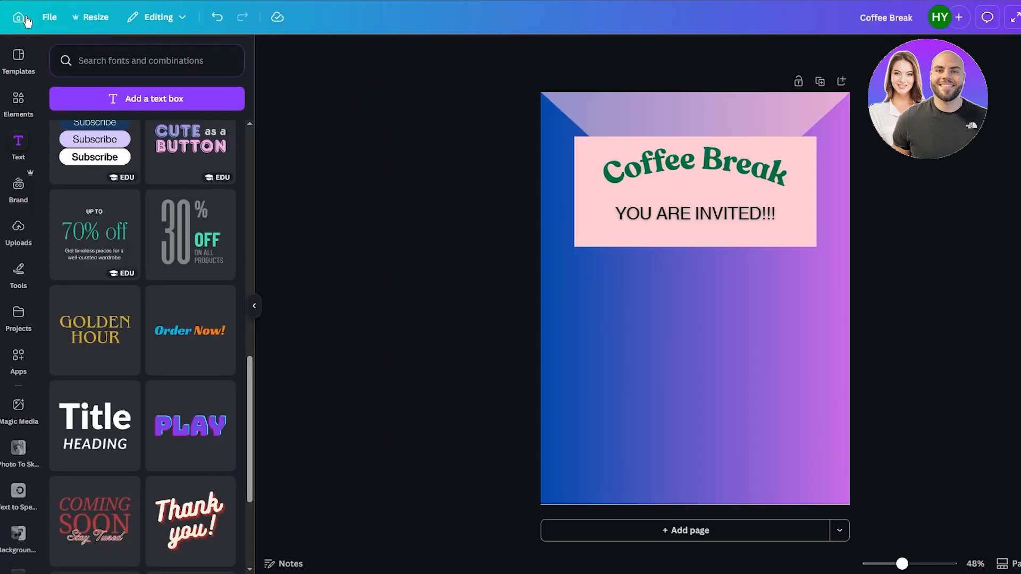